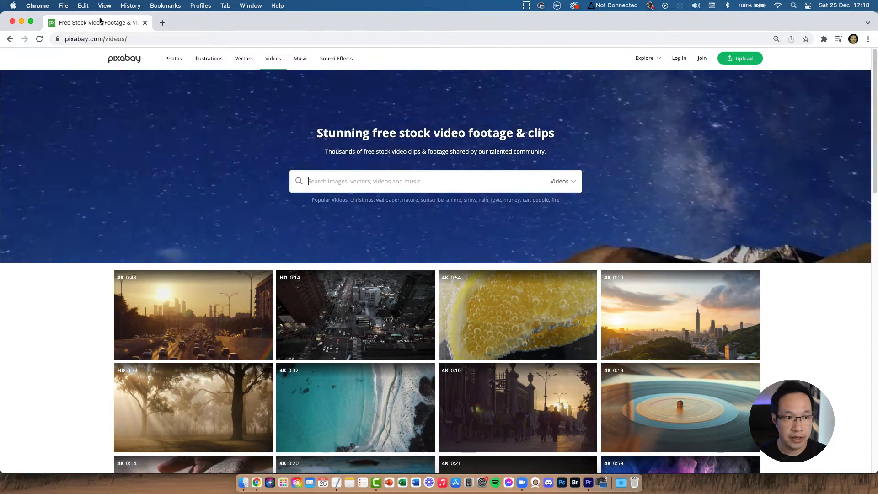
Step: Search Pixabay's videos for light leak
left_click(127, 58)
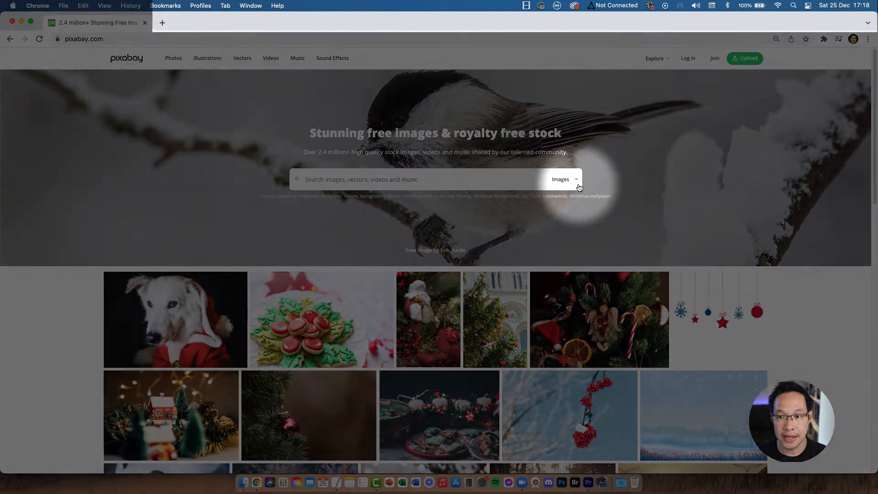
left_click(564, 179)
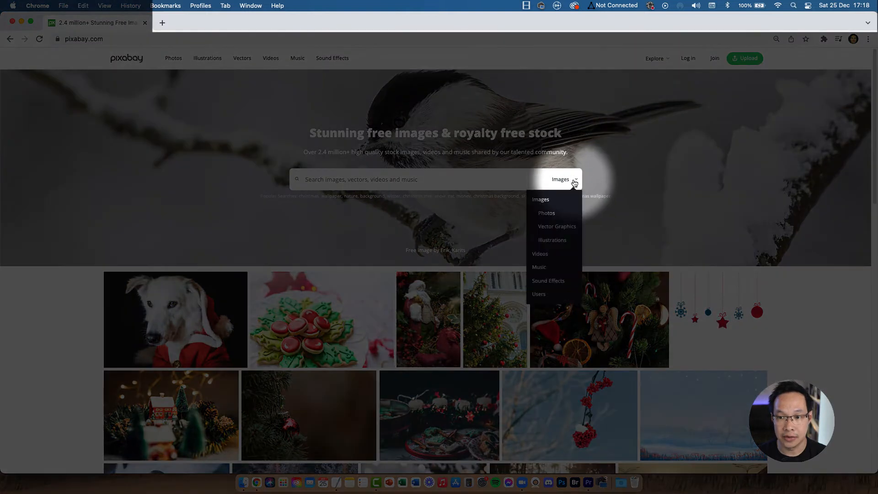
left_click(560, 261)
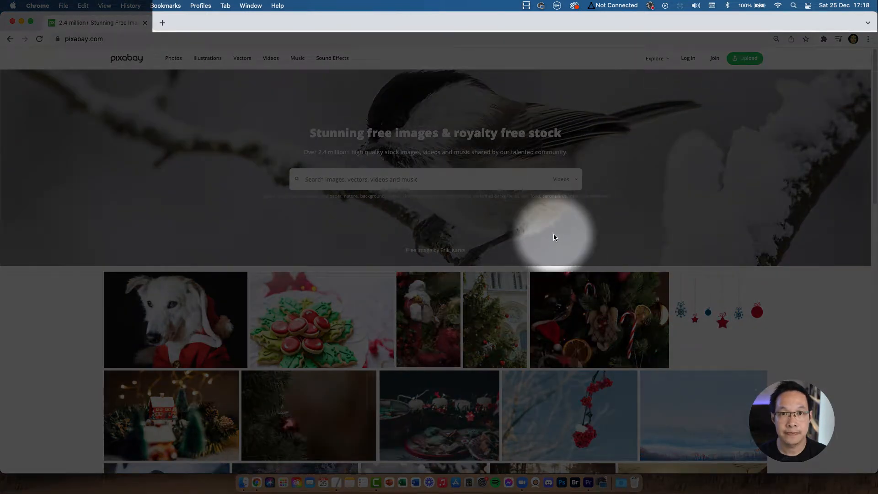
type("light leak")
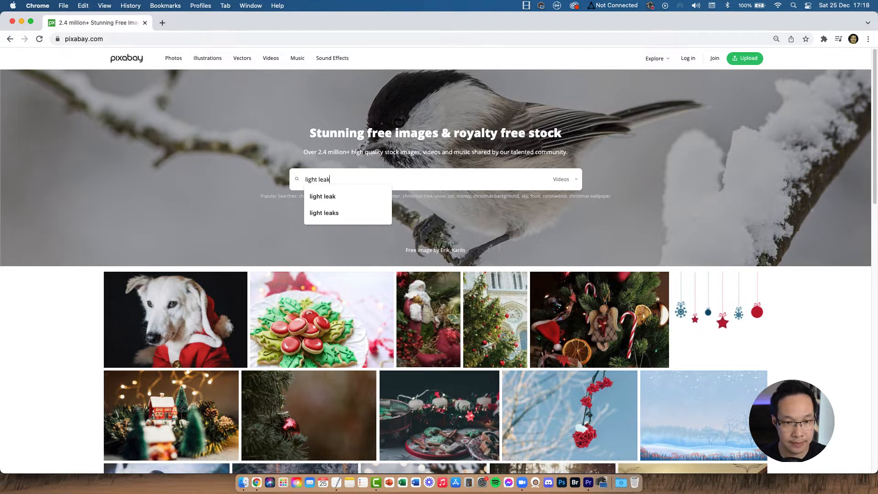
key("Return")
Step: Browse the light leak video results
scroll(614, 260, "down", 3)
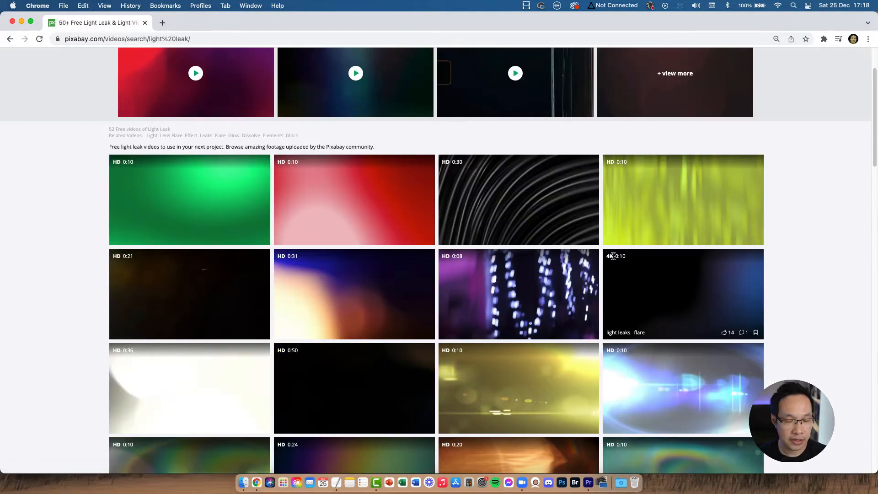
scroll(615, 260, "down", 4)
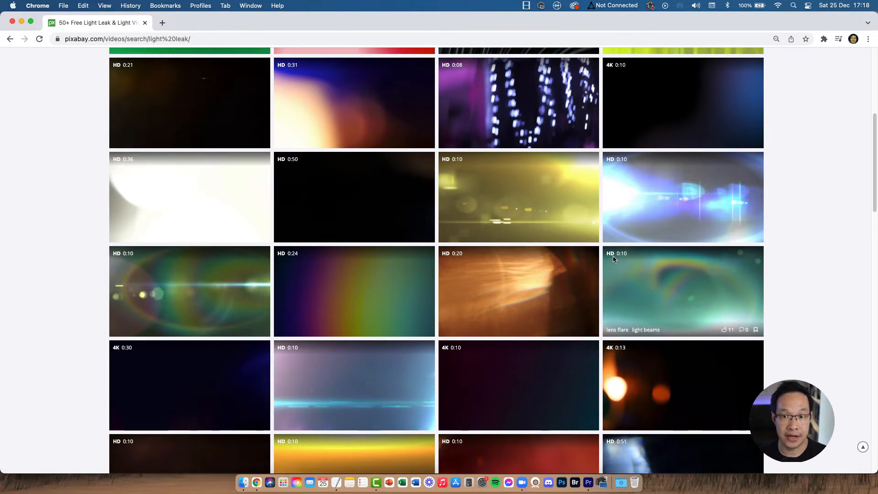
scroll(504, 238, "down", 1)
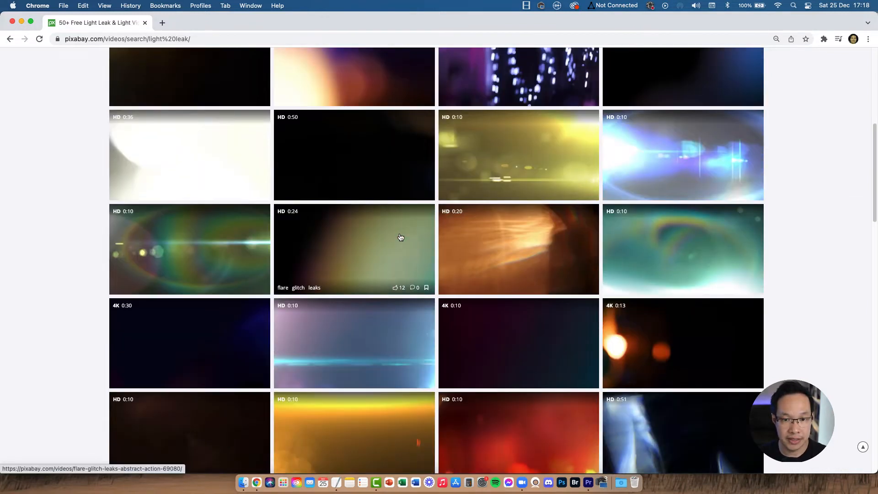
mouse_move(352, 163)
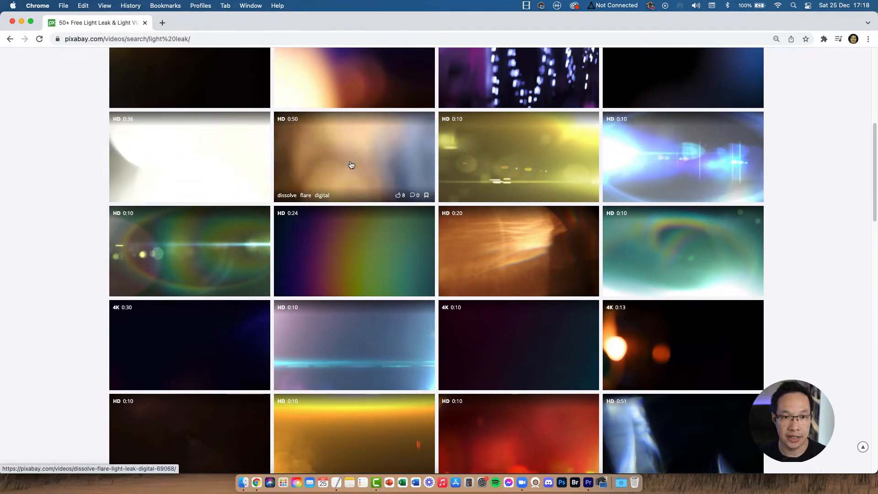
scroll(351, 165, "up", 3)
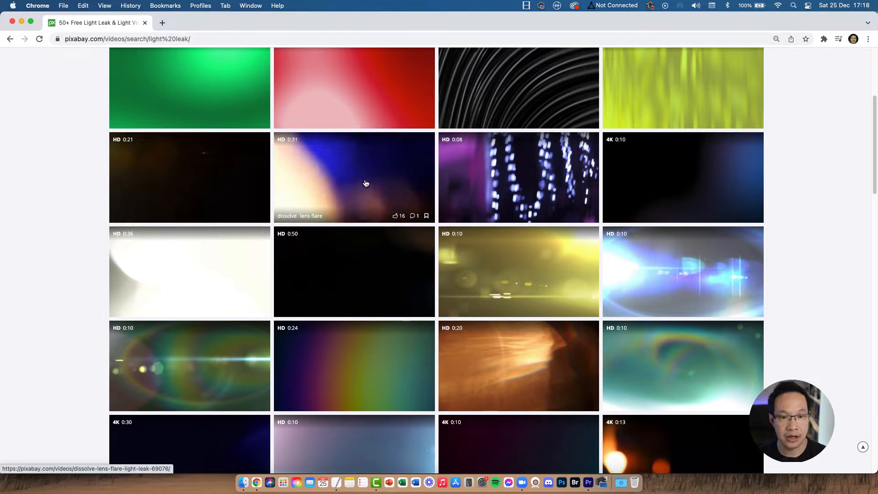
scroll(359, 182, "down", 20)
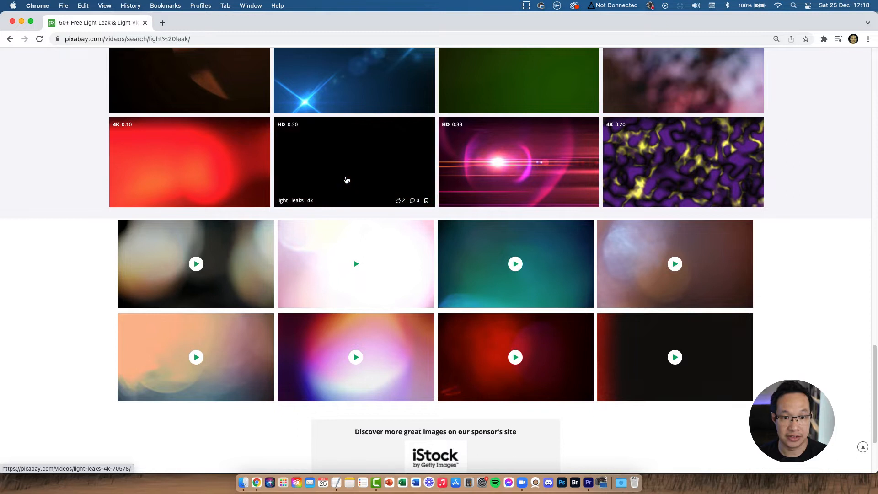
scroll(206, 210, "up", 20)
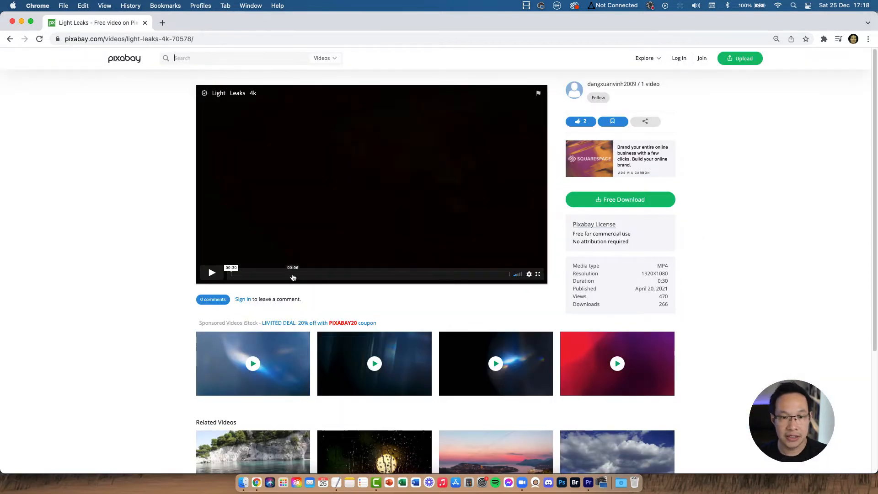
Step: Download the Light Leaks 4k video at the 1920×1080 resolution
left_click(294, 275)
left_click(614, 201)
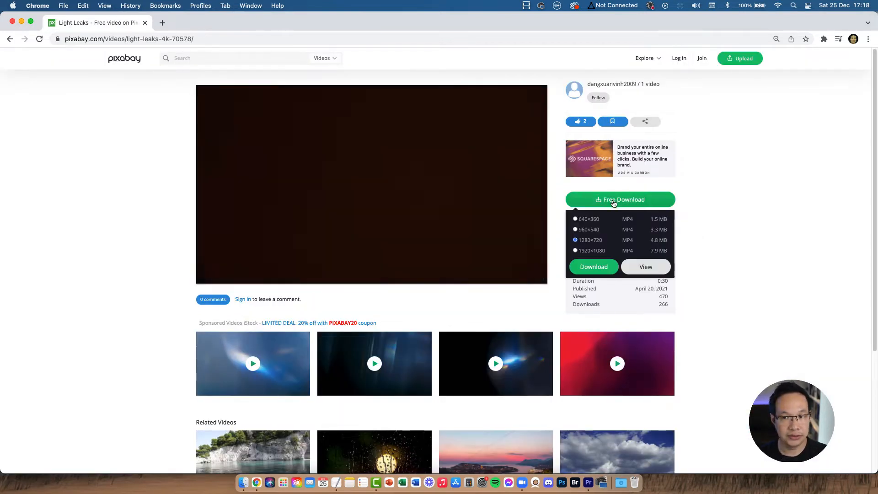
left_click(593, 251)
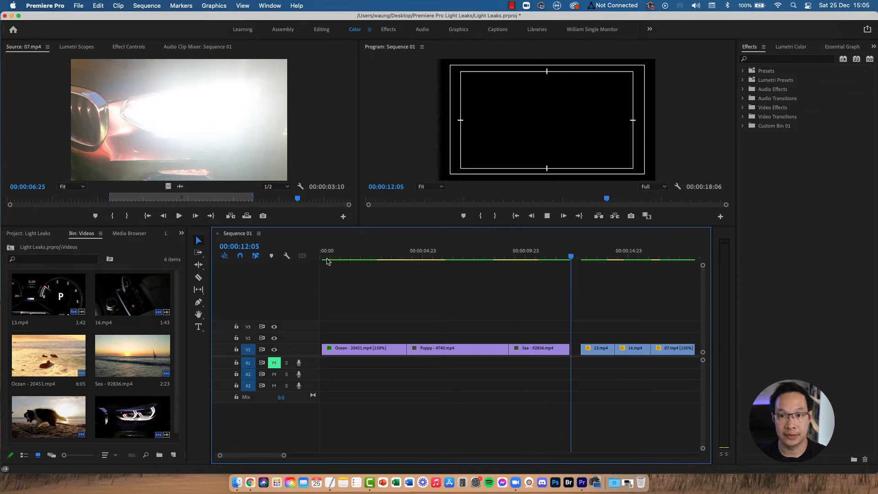
Step: Scrub the sequence timeline to preview the existing footage
left_click(386, 258)
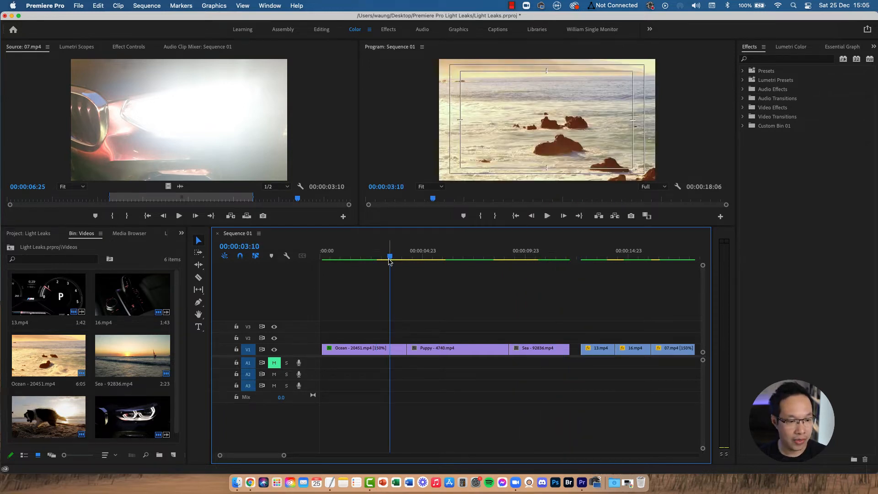
scroll(71, 345, "down", 1)
scroll(72, 347, "up", 1)
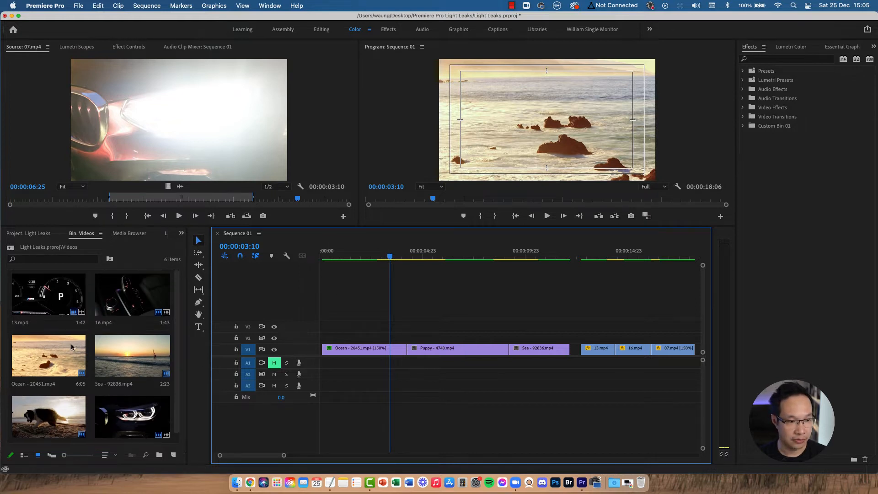
Step: Open the Light Leaks bin and load the Light - 70578 clip into the Source monitor
left_click(9, 248)
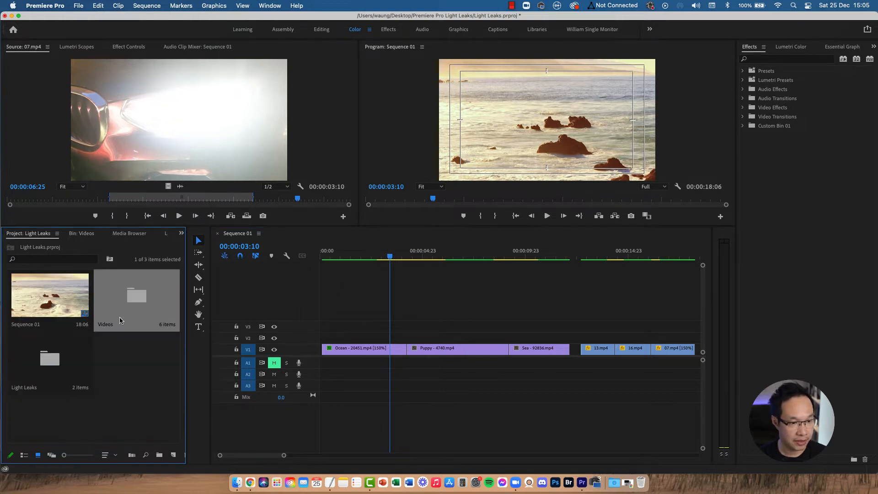
double_click(41, 361)
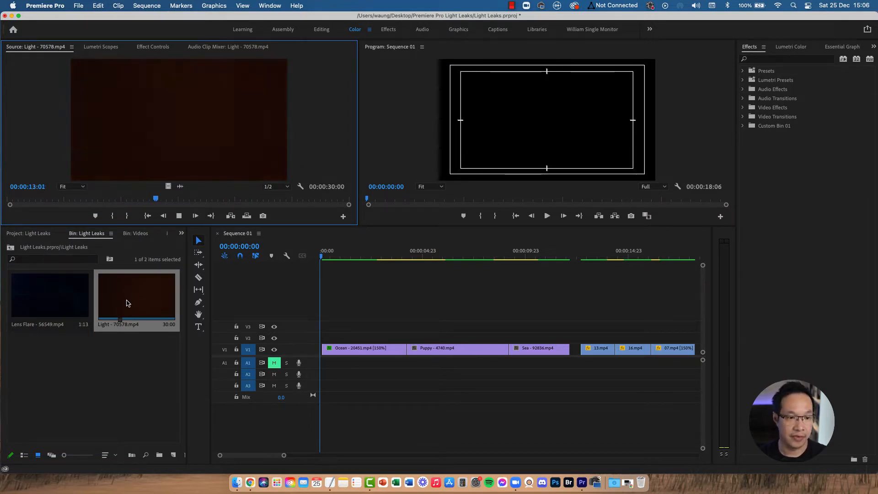
left_click_drag(185, 202, 213, 203)
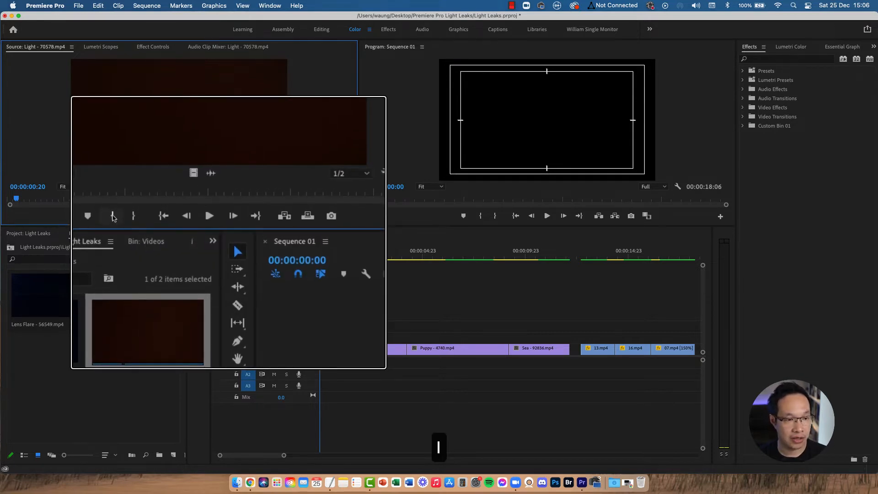
Step: Set an in point at 00:00:00:20 and add a marker at 00:00:02:03 on the Light clip
left_click(113, 216)
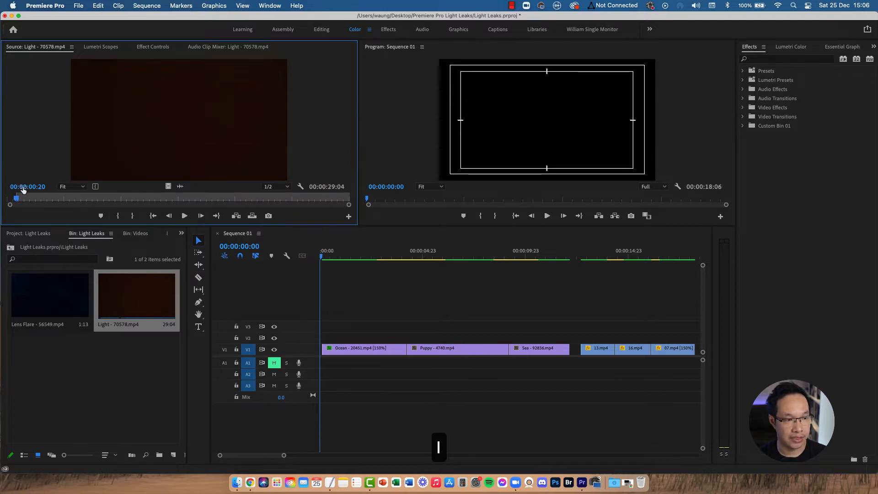
left_click_drag(18, 202, 31, 199)
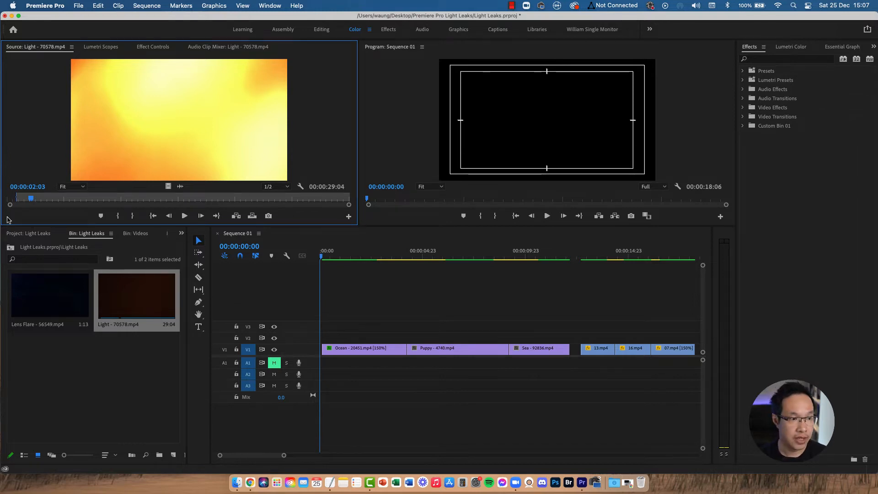
key("m")
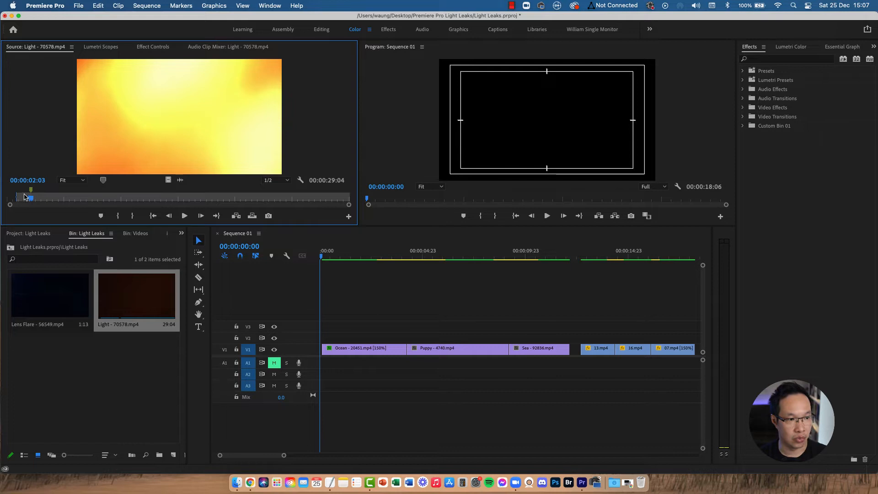
Step: Set the Light clip's out point at 00:00:04:05 and scrub through the trimmed range
left_click_drag(28, 200, 55, 200)
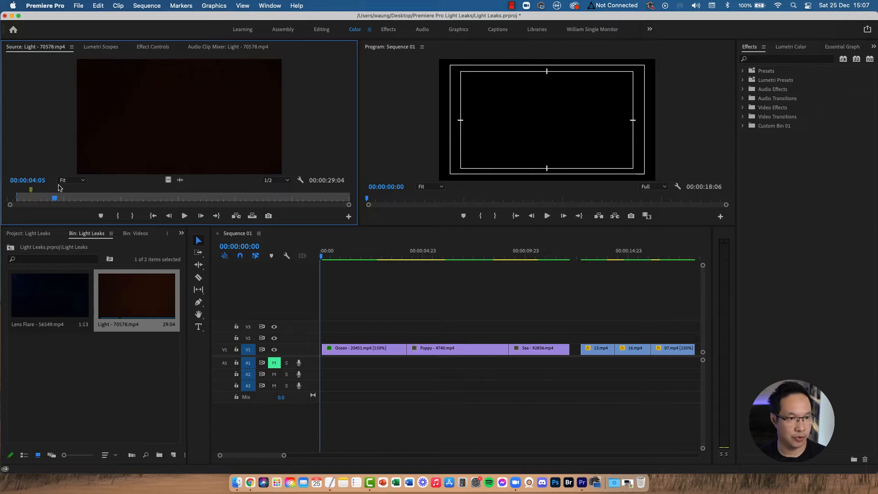
key("o")
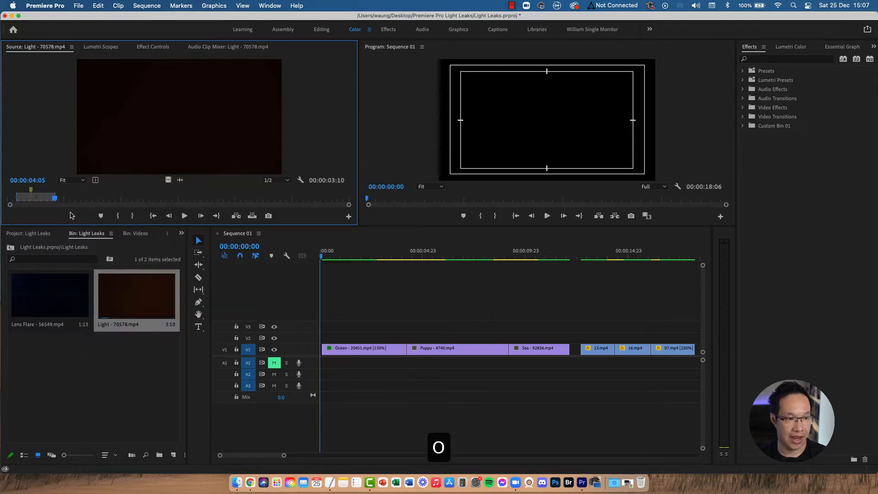
left_click_drag(49, 198, 26, 200)
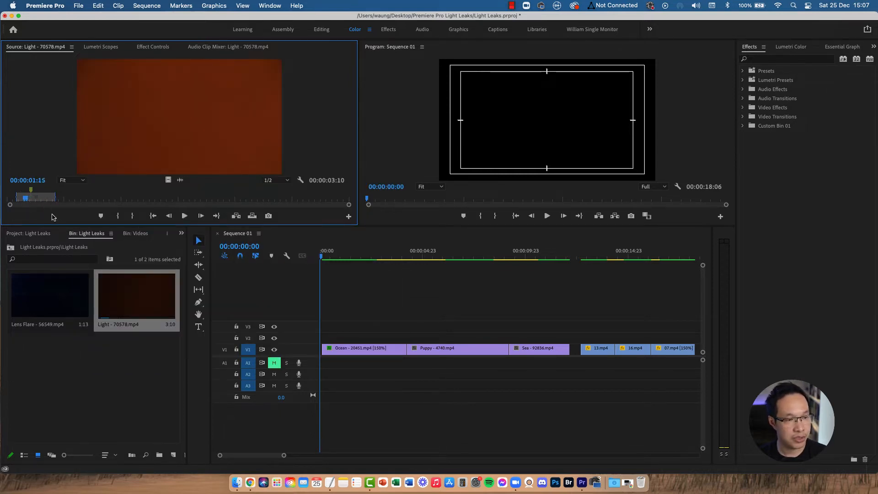
left_click_drag(60, 199, 185, 200)
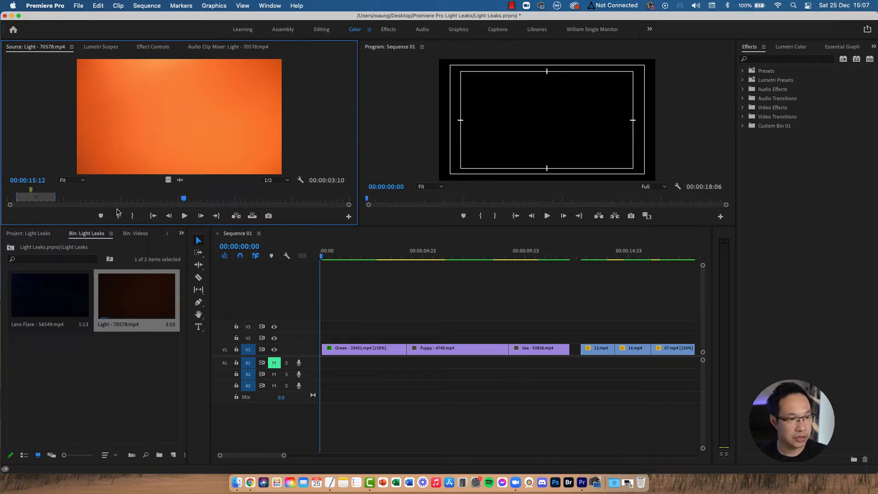
Step: Place the trimmed Light clip on track V2 over the cut between the Ocean and Puppy clips
left_click_drag(349, 274, 373, 335)
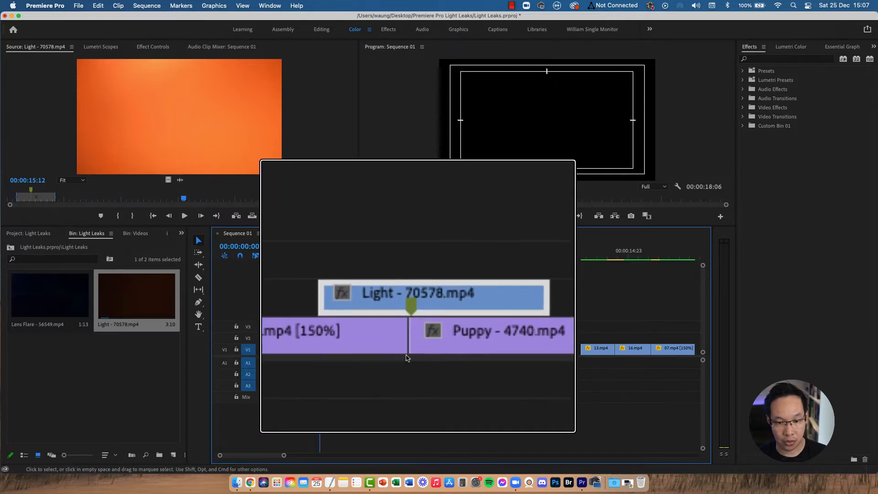
mouse_move(396, 256)
left_mouse_down()
mouse_move(421, 258)
mouse_move(378, 257)
mouse_move(406, 257)
left_mouse_up()
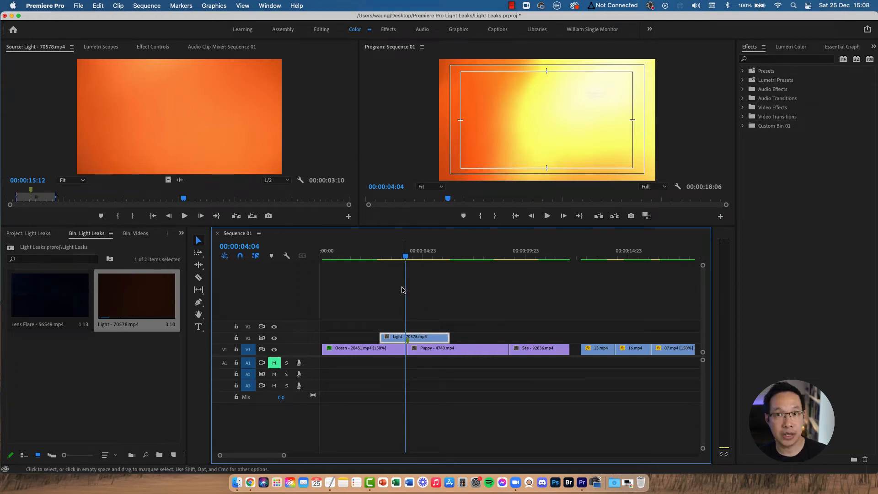
Step: Set the Light clip's blend mode to Screen in Effect Controls
double_click(420, 339)
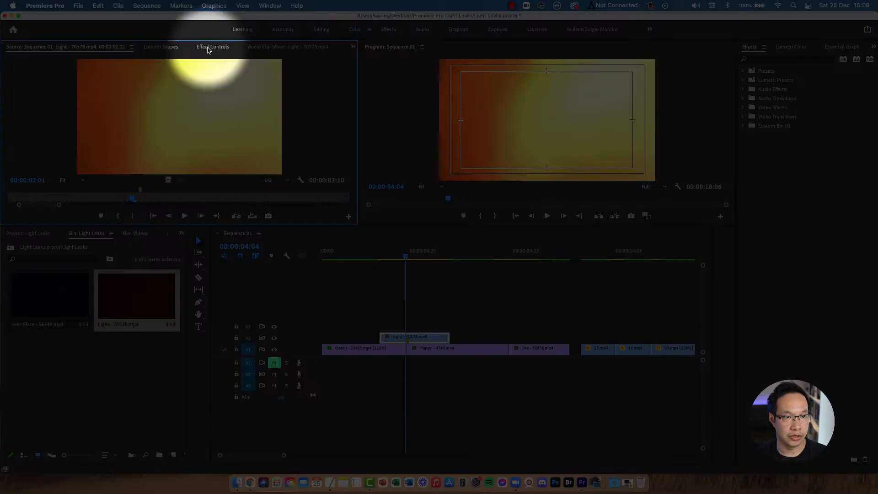
left_click(208, 47)
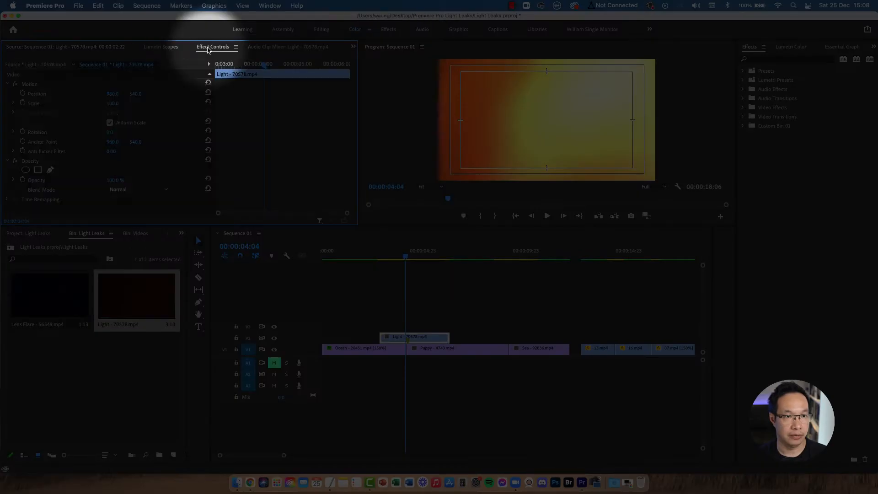
left_click(271, 7)
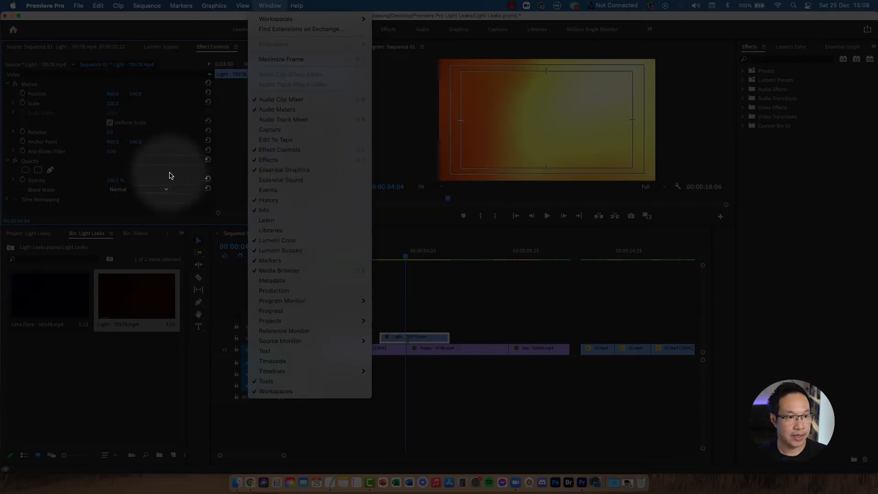
left_click(161, 174)
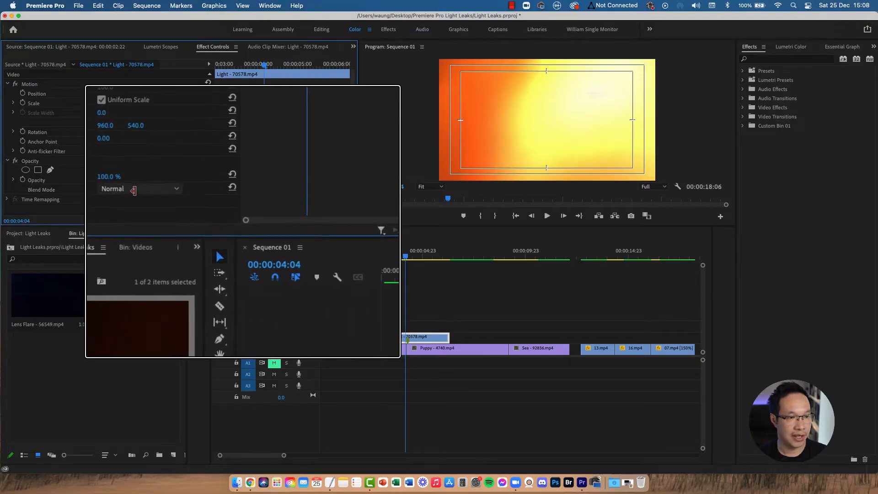
left_click(137, 188)
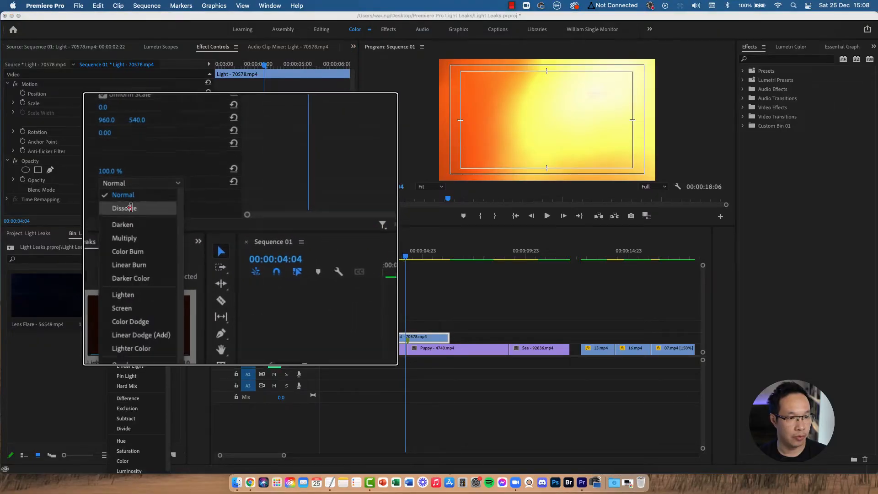
left_click(124, 282)
Step: Play back the sequence to preview the light leak transition
left_click(412, 256)
left_click_drag(413, 256, 378, 257)
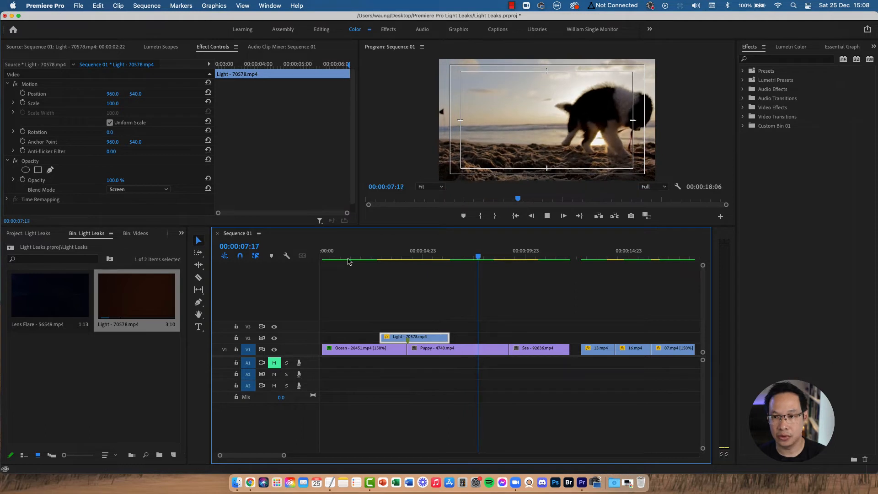
key("space")
Step: Open the Light clip in the source monitor and mark a new range: in at 00:00:13:18, marker at 00:00:15:10, out at 00:00:16:04
double_click(136, 296)
left_click(500, 256)
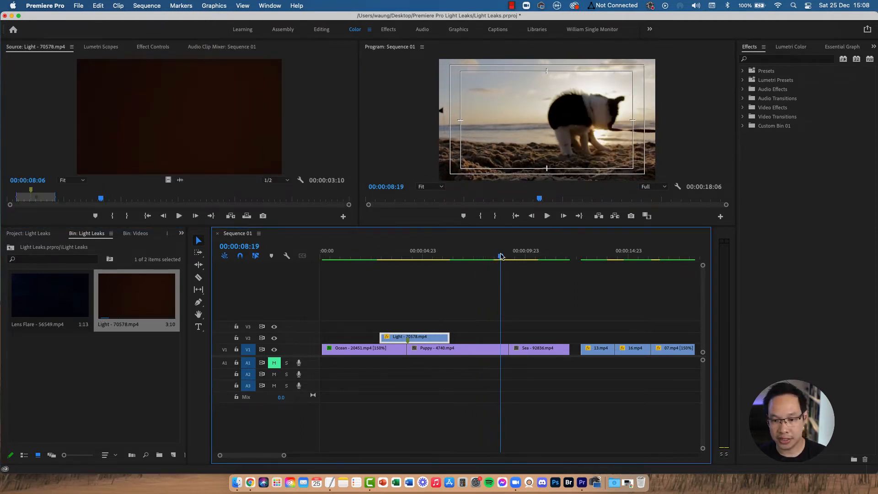
mouse_move(505, 255)
left_mouse_down()
mouse_move(531, 259)
mouse_move(508, 260)
left_mouse_up()
double_click(120, 294)
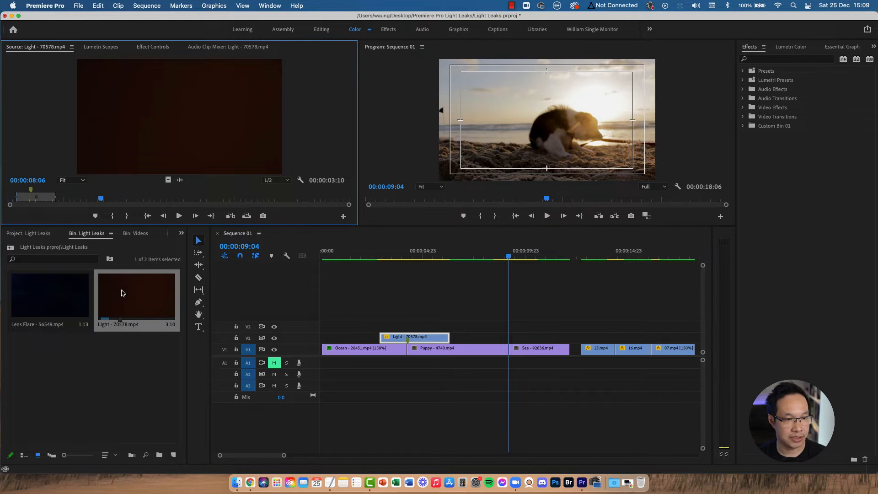
left_click_drag(101, 199, 166, 196)
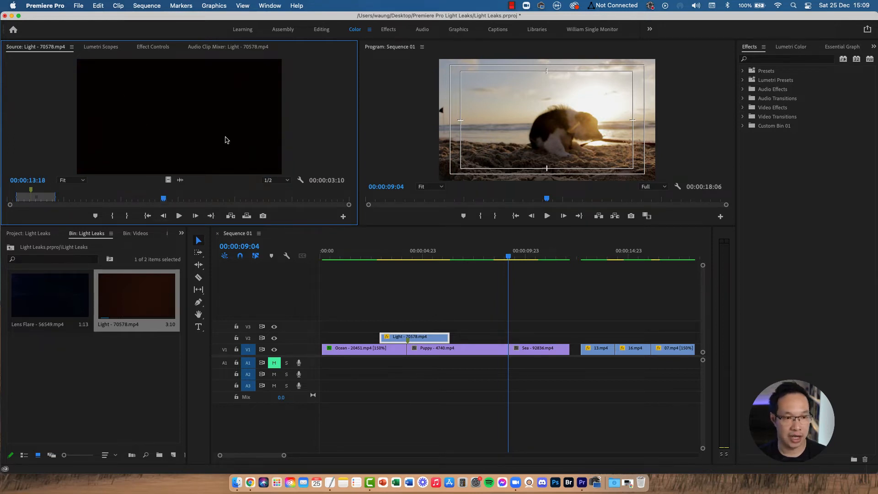
key("i")
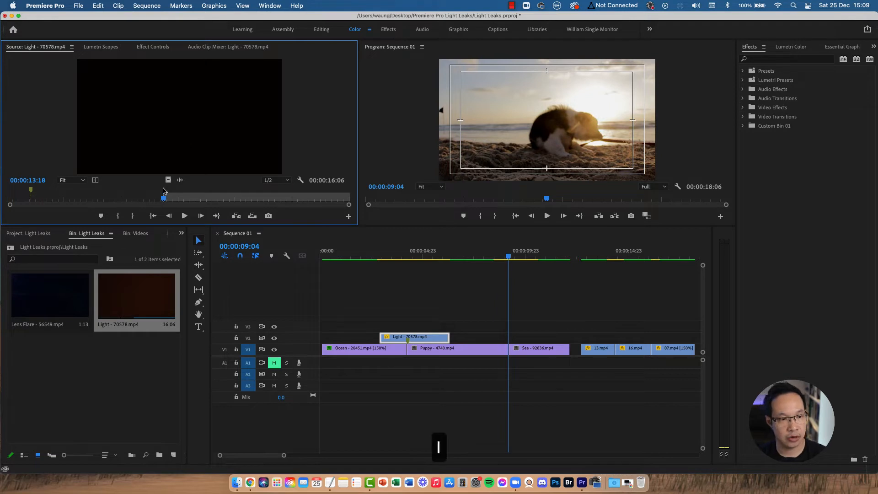
left_click_drag(167, 198, 184, 202)
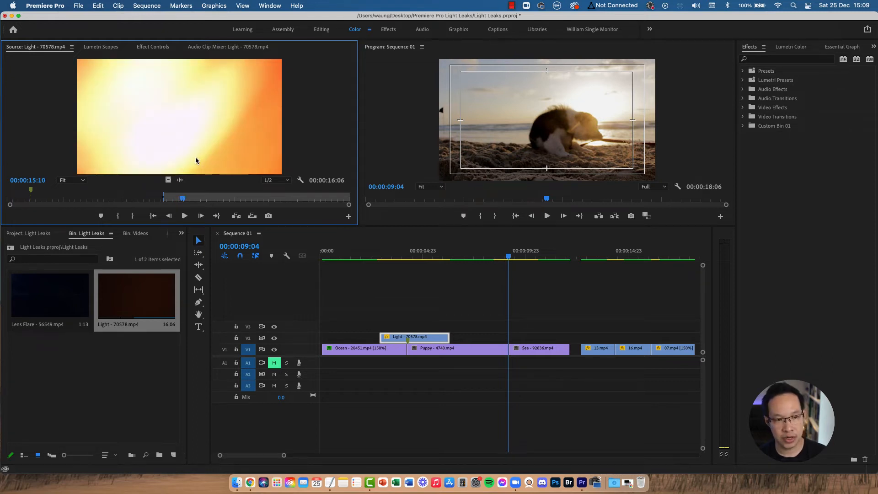
key("m")
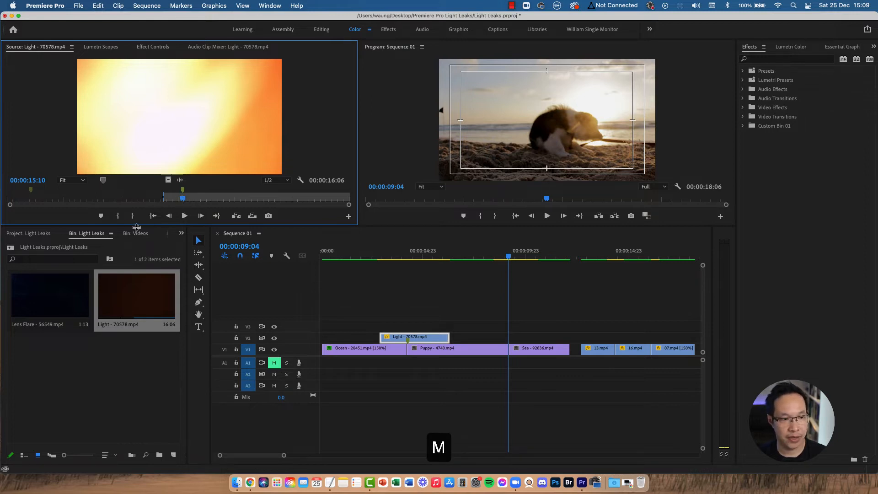
left_click_drag(180, 204, 192, 202)
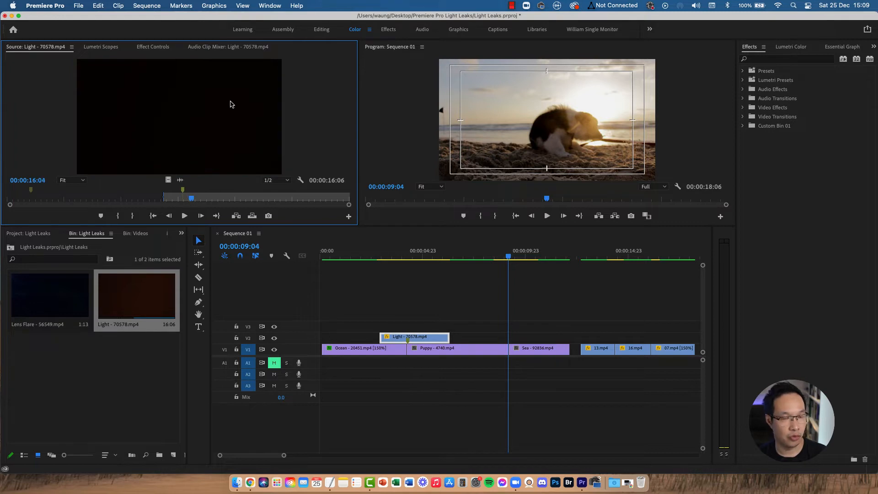
key("o")
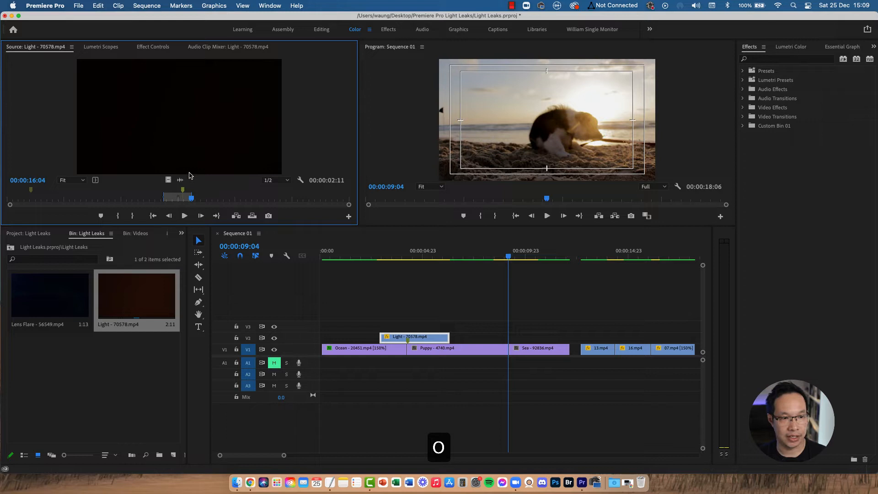
Step: Place the newly trimmed Light clip on track V2 over the cut between the Puppy and Sea clips
left_click_drag(290, 176, 496, 338)
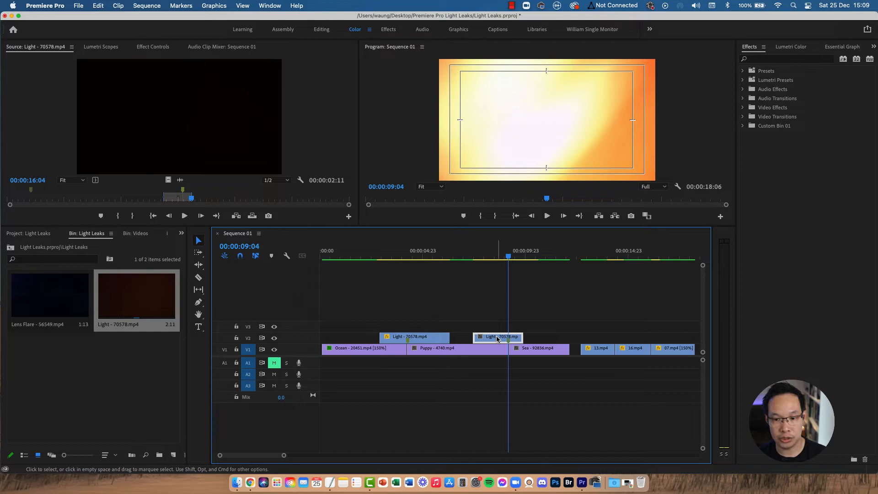
left_click_drag(508, 255, 509, 256)
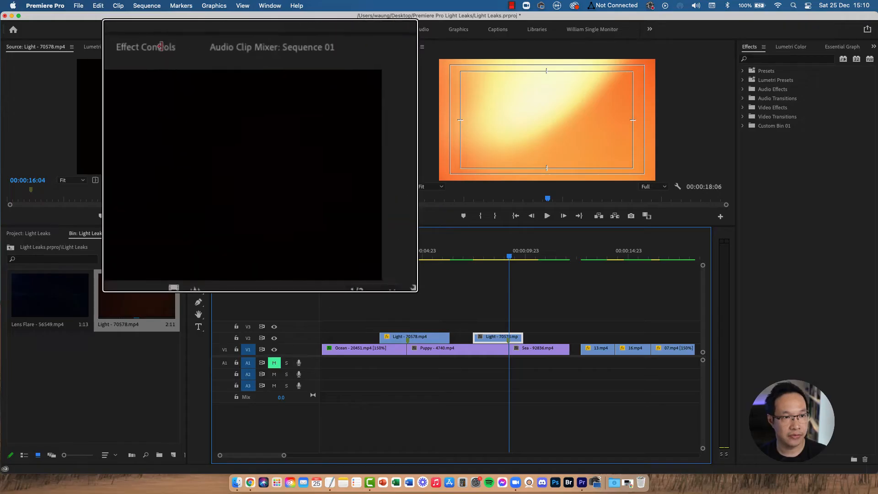
Step: Set this second Light clip's blend mode to Screen in Effect Controls
left_click(160, 47)
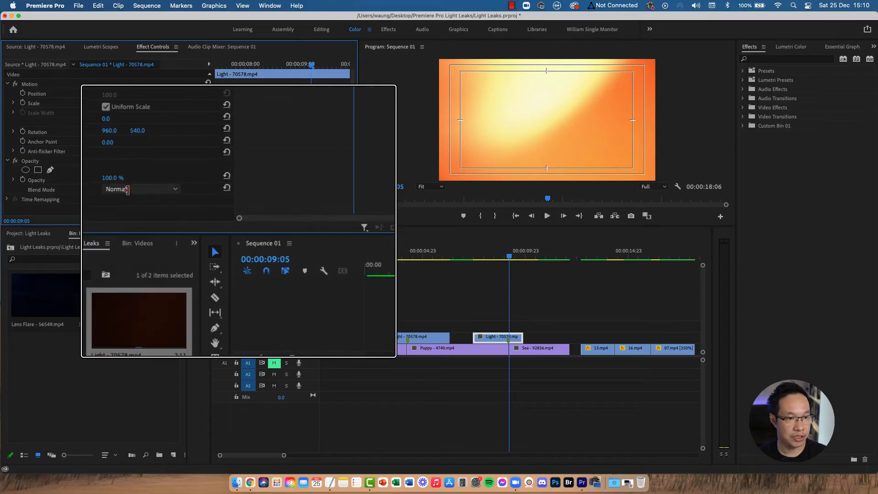
left_click(129, 193)
left_click(125, 283)
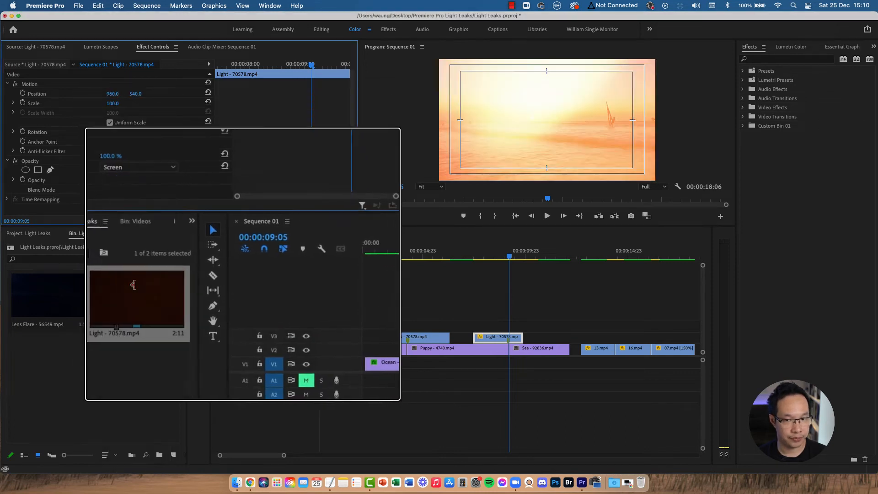
Step: Play back the sequence around the Puppy-to-Sea cut to preview the second light leak transition
left_click(478, 256)
key("space")
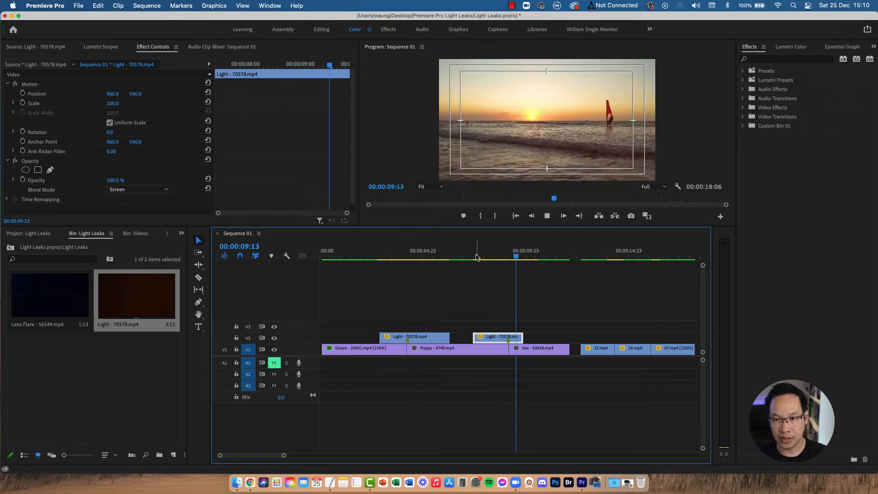
left_click(476, 257)
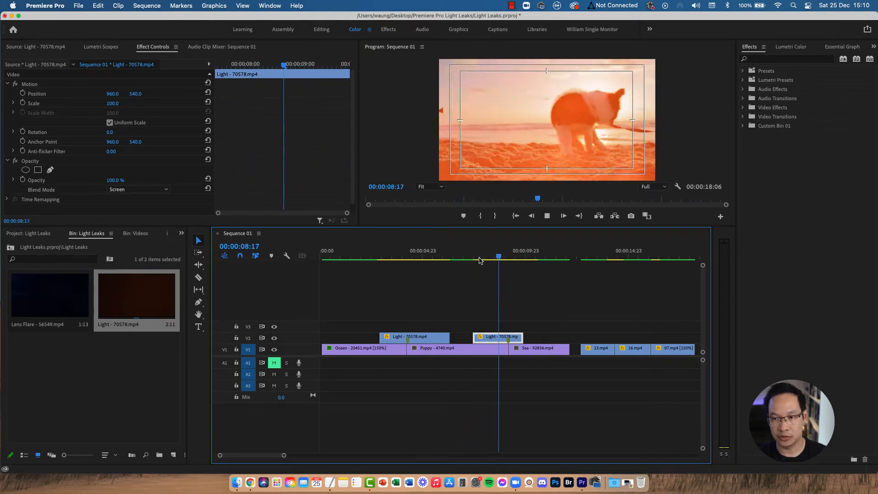
key("space")
left_click_drag(513, 255, 533, 254)
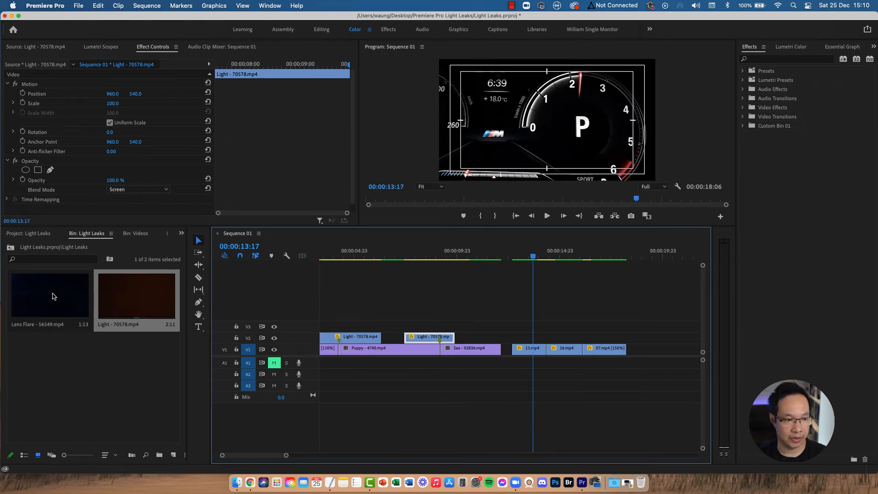
Step: Open the Lens Flare clip in the source monitor, trim its range and add a marker at about 00:00:07:01
double_click(54, 295)
left_click(187, 201)
left_click_drag(234, 202, 275, 200)
left_click(517, 257)
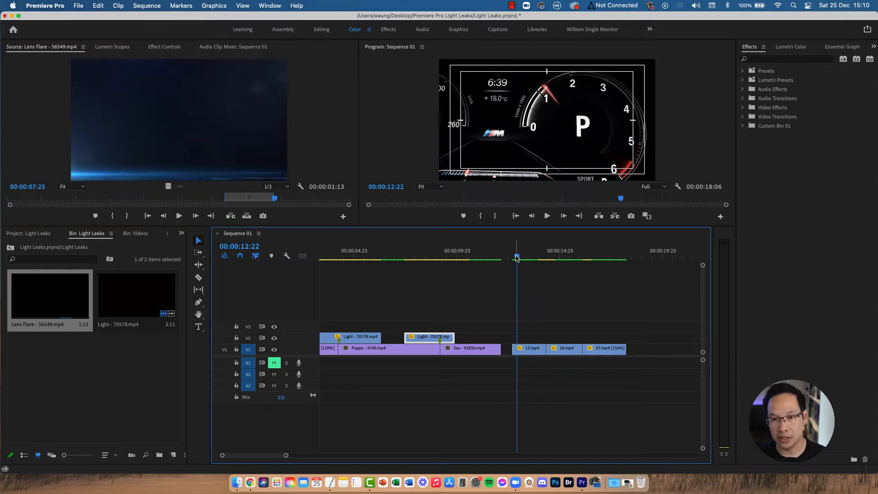
left_click_drag(517, 258, 535, 262)
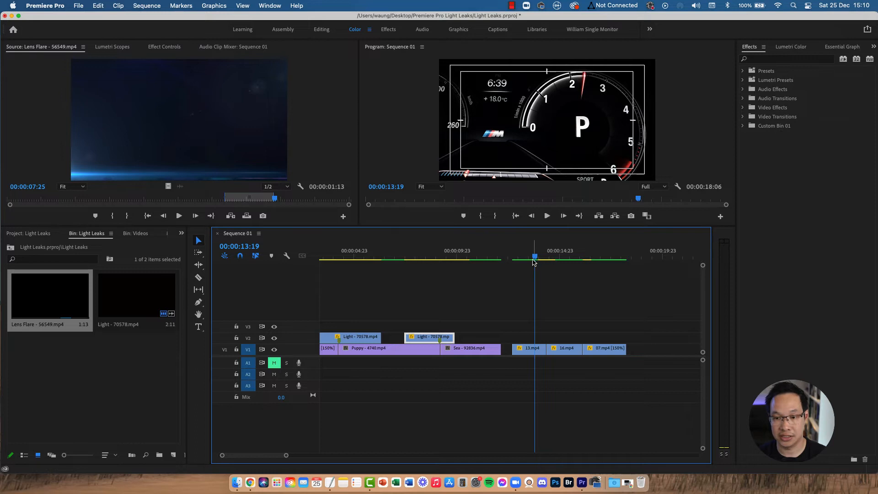
mouse_move(535, 260)
left_mouse_down()
mouse_move(548, 259)
mouse_move(531, 257)
left_mouse_up()
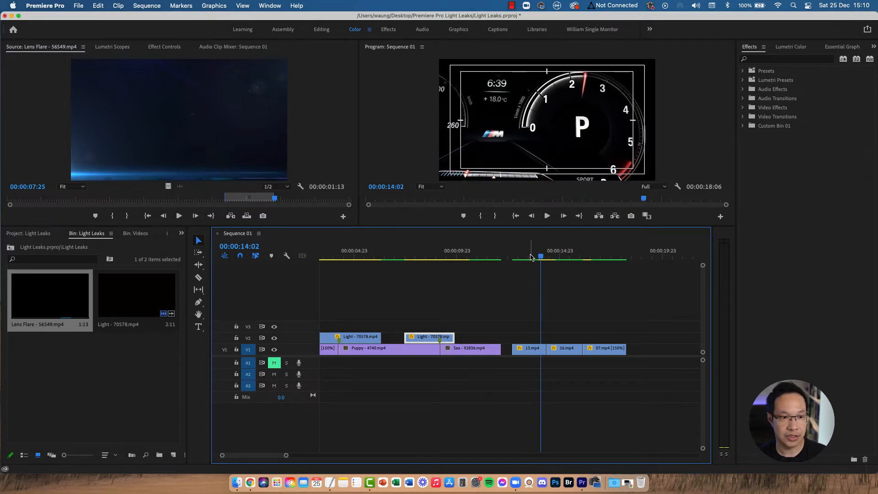
mouse_move(255, 201)
left_mouse_down()
mouse_move(217, 200)
mouse_move(248, 198)
left_mouse_up()
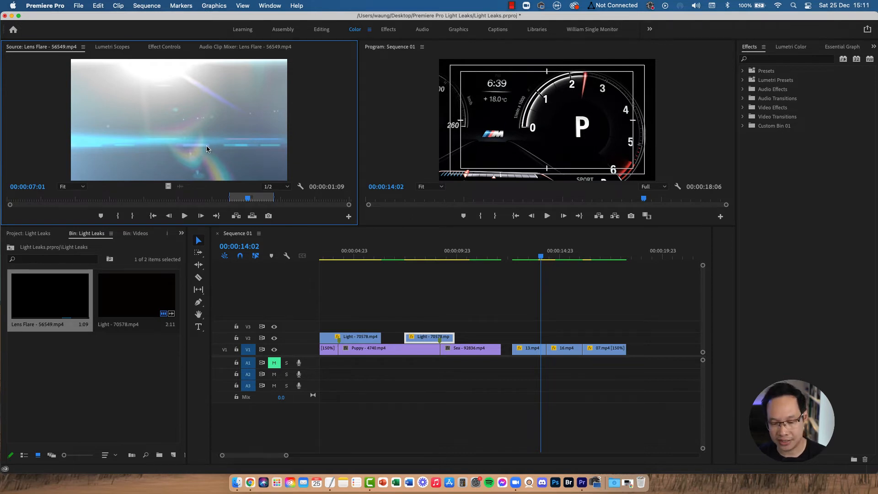
key("m")
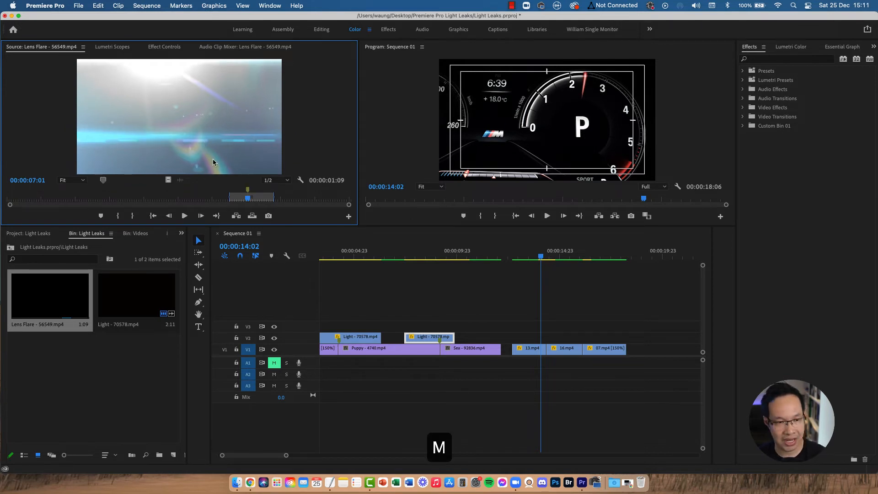
left_click_drag(249, 202, 277, 198)
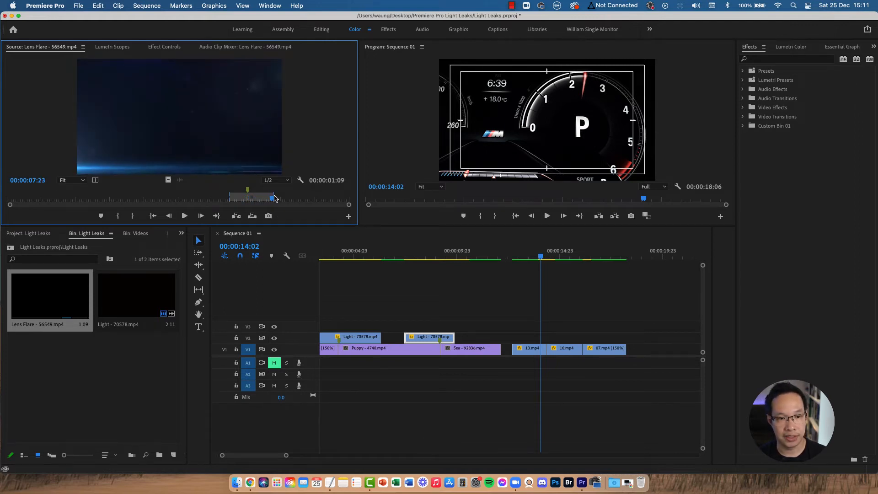
Step: Place the Lens Flare clip on V2 over the cut between the 13 and 16 clips and set its blend mode to Screen
left_click_drag(189, 94, 542, 339)
left_click(548, 341)
left_click(144, 47)
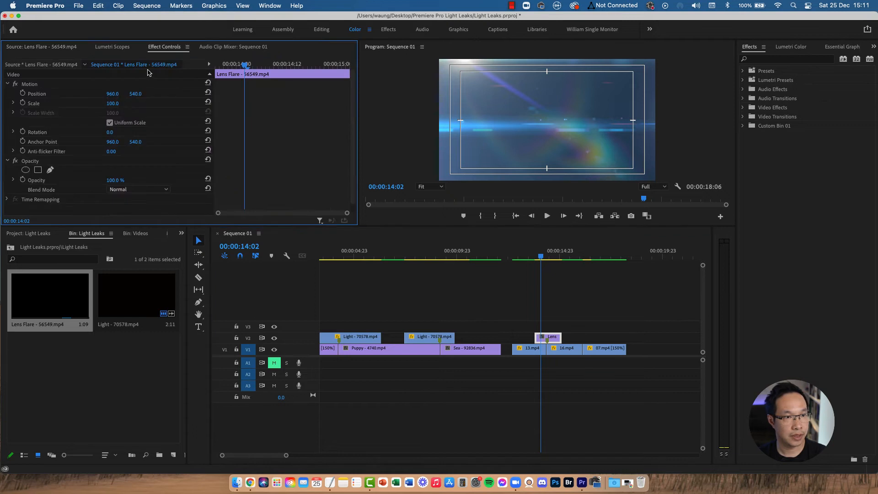
left_click(141, 189)
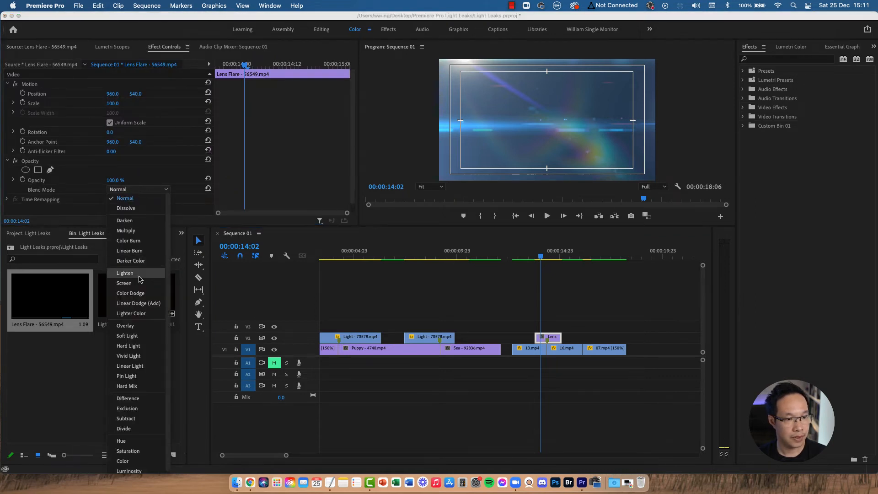
left_click(137, 283)
Step: Play back the sequence to preview the lens flare over the cut
left_click(520, 257)
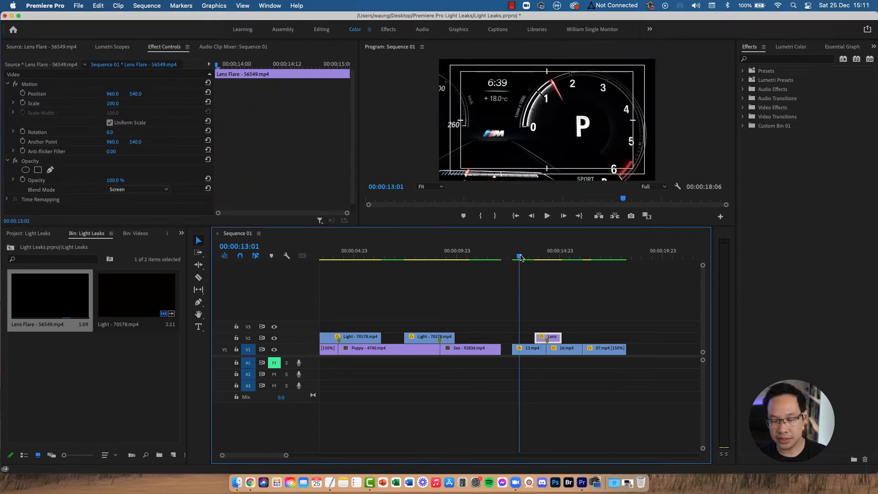
key("space")
left_click_drag(546, 259, 540, 259)
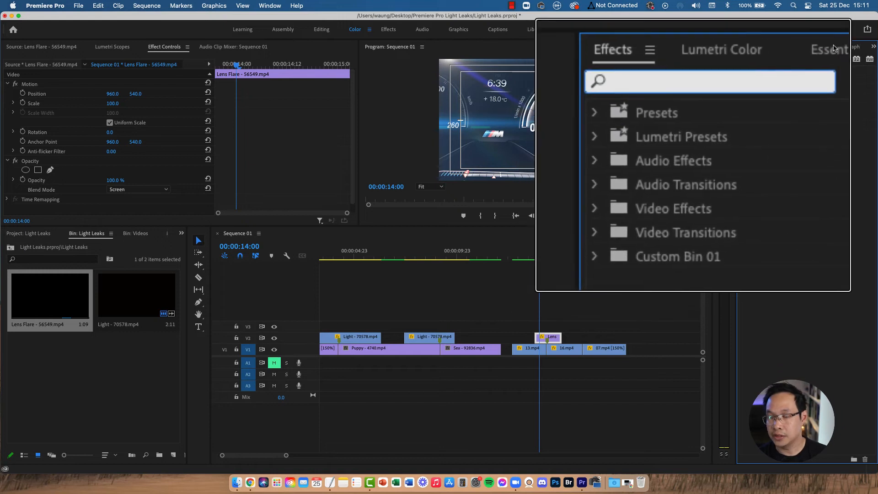
Step: Search the effects for "dip to white" and apply the Dip to White transition to the cut between the 13 and 16 clips
type("dip to whi")
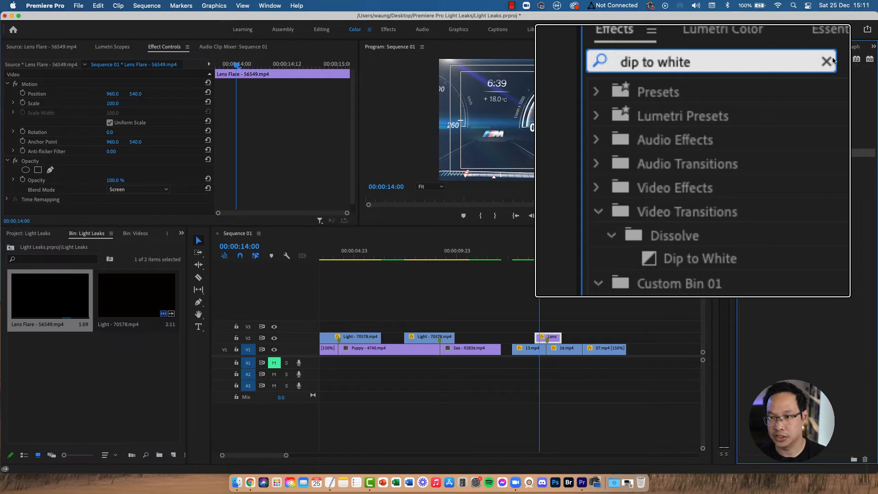
type("te")
left_click_drag(783, 135, 548, 351)
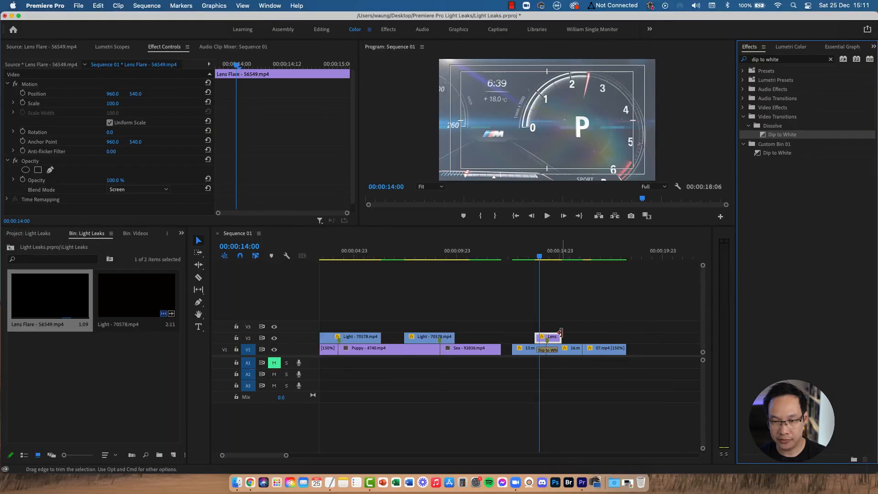
Step: Play back the sequence to preview the lens flare with the Dip to White transition
left_click(533, 260)
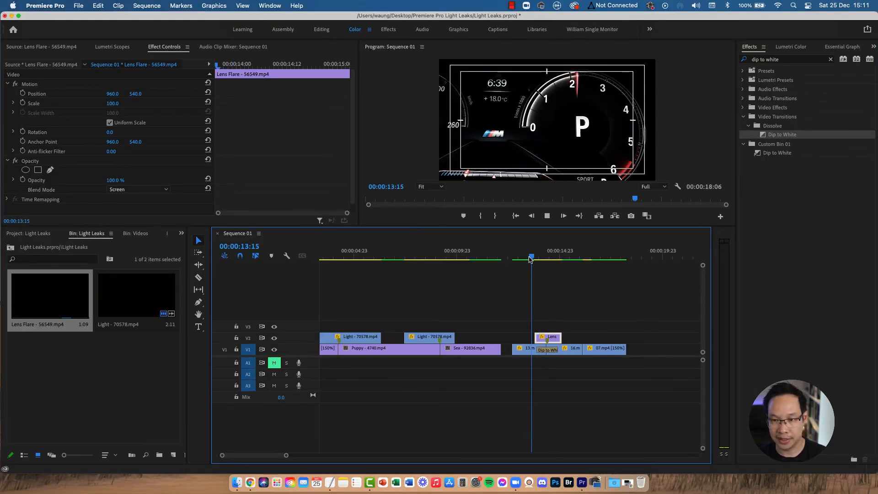
key("space")
left_click_drag(529, 259, 540, 256)
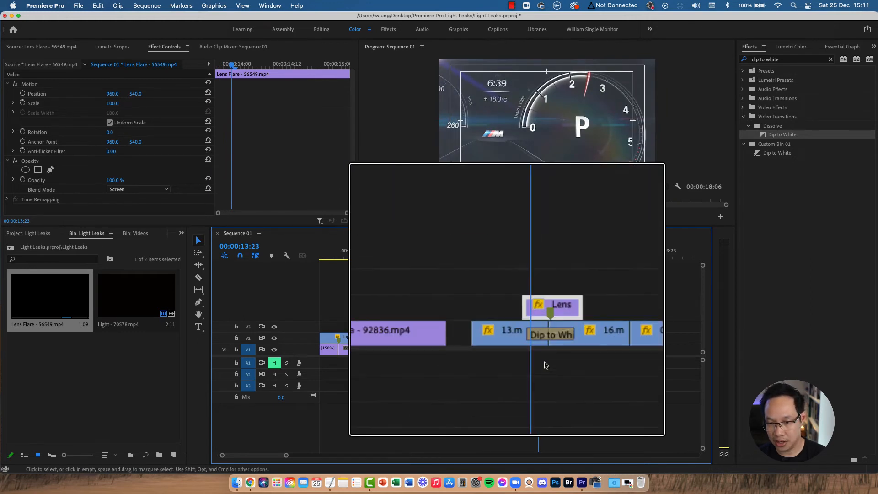
Step: Shorten the Dip to White transition to a duration of 00:00:00:13 and play it back
left_click(542, 351)
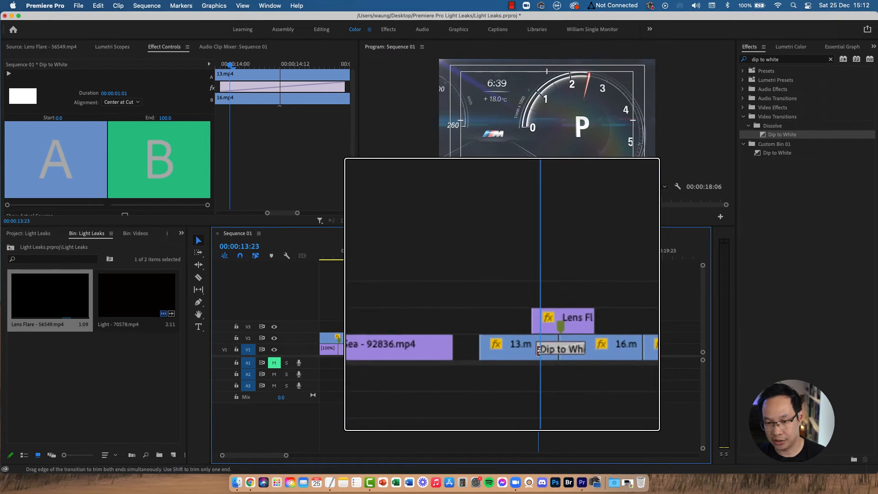
left_click_drag(542, 351, 545, 351)
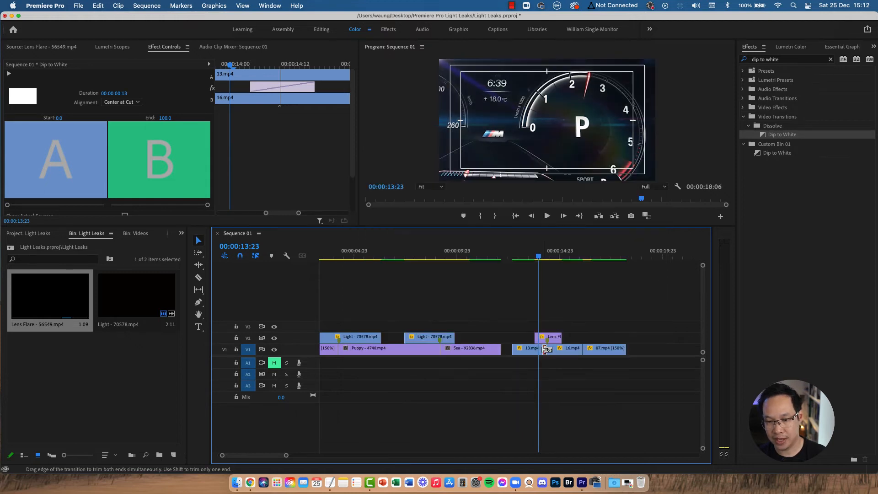
key("space")
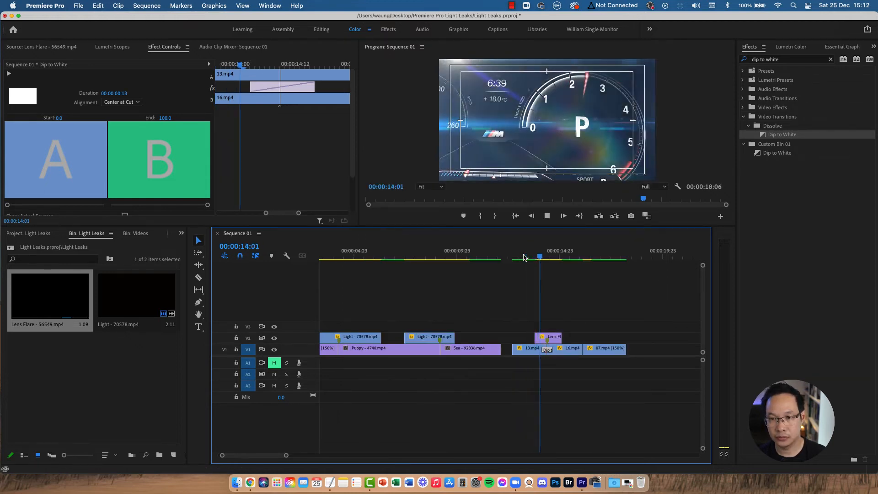
key("space")
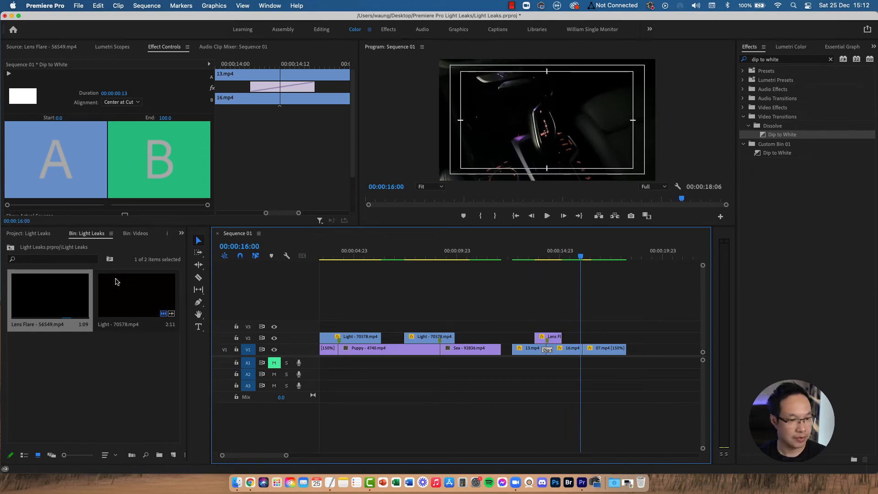
Step: Mark a short in-to-out section of the Lens Flare clip and place it on V2 above the cut near 16:00
double_click(53, 303)
left_click_drag(276, 196, 323, 200)
key("i")
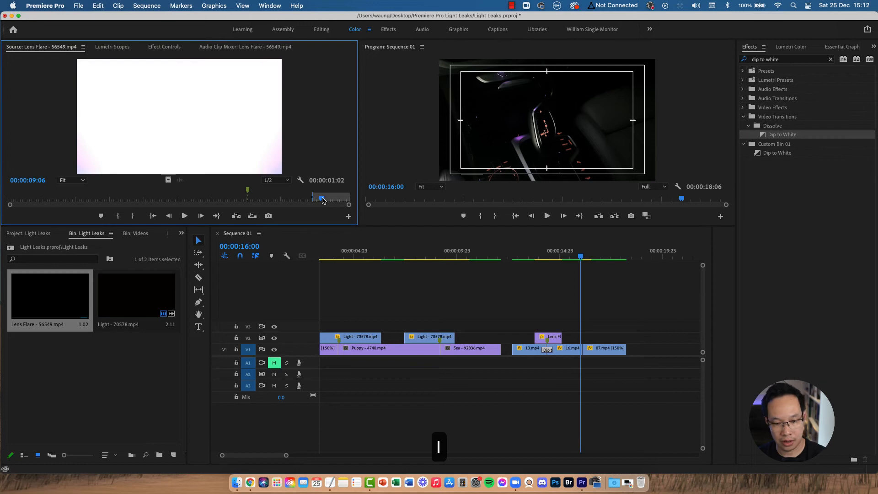
left_click_drag(324, 198, 336, 200)
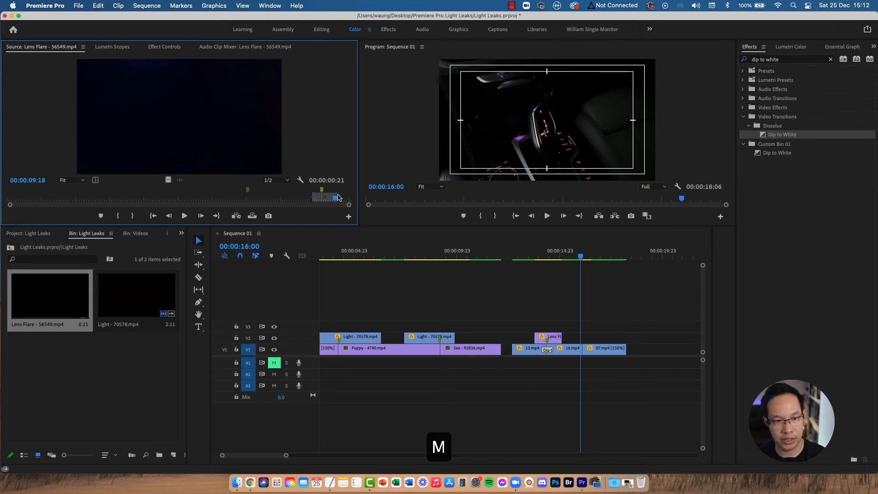
key("o")
left_click_drag(192, 108, 536, 342)
key("equal")
key("equal")
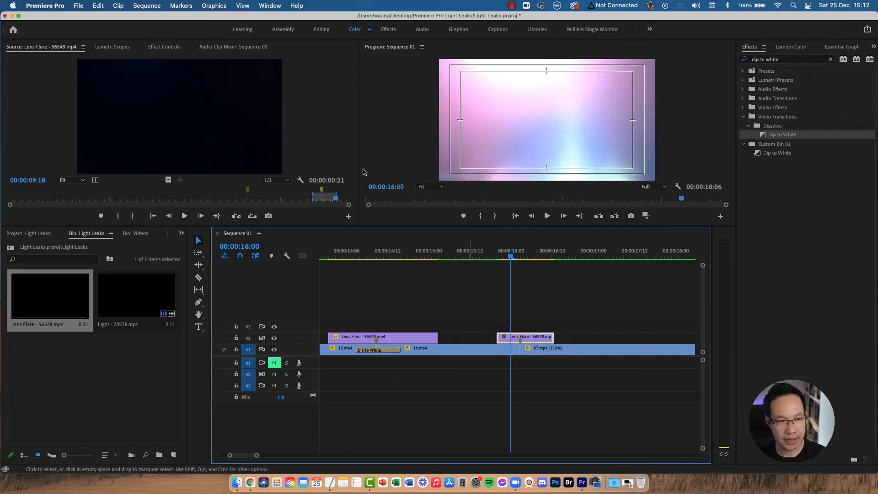
Step: Set the new lens flare clip's blend mode to Screen
left_click(157, 47)
left_click(135, 191)
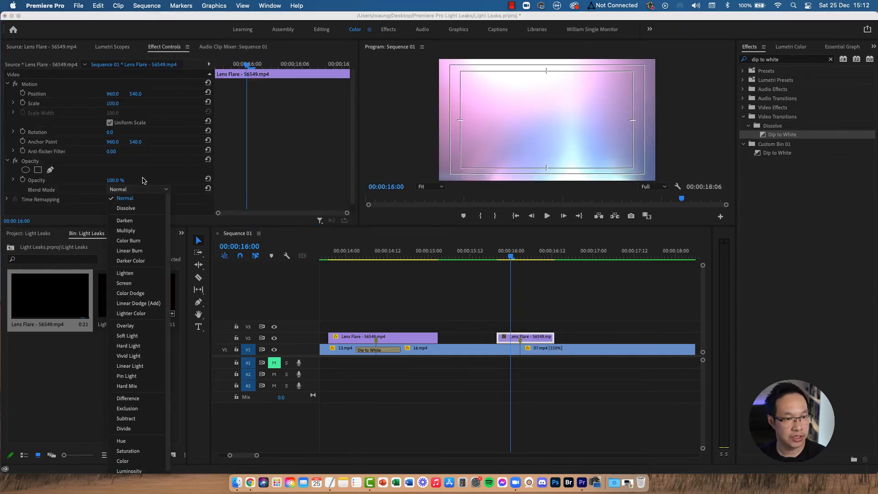
left_click(140, 287)
Step: Play back the sequence around the cut to preview the screen-blended lens flare
left_click(493, 256)
key("space")
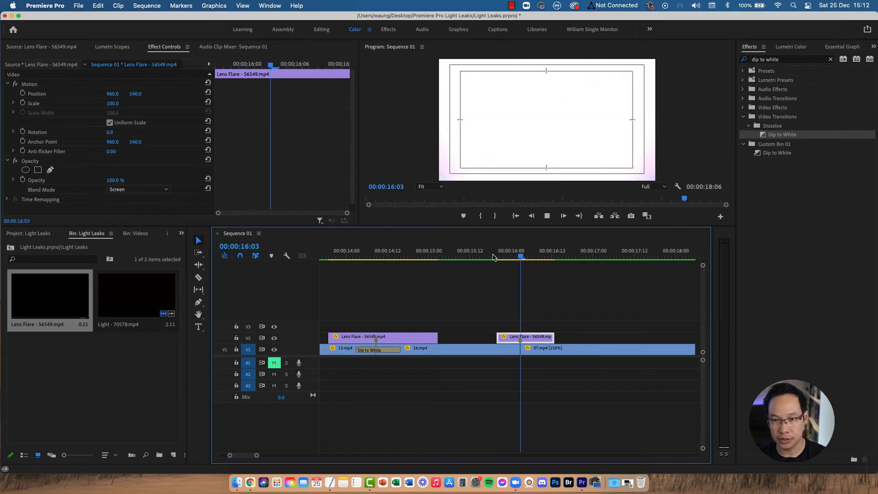
left_click(494, 256)
key("space")
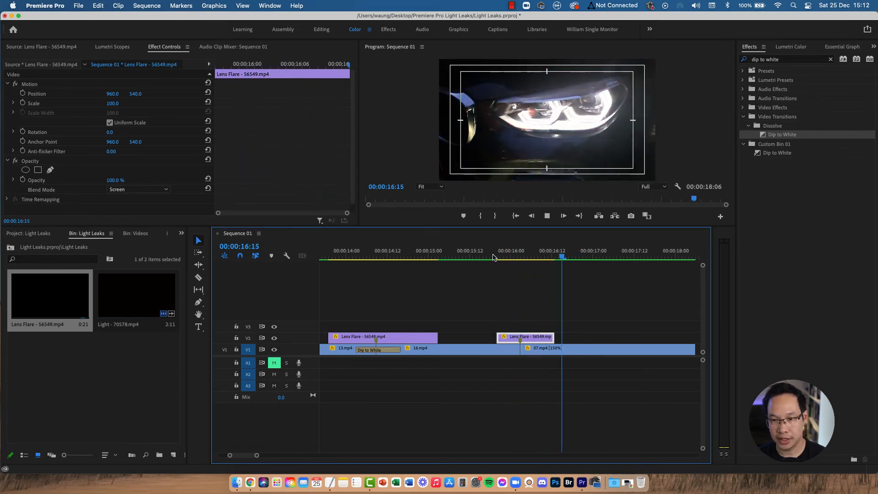
key("space")
key("minus")
key("minus")
left_click(449, 257)
key("space")
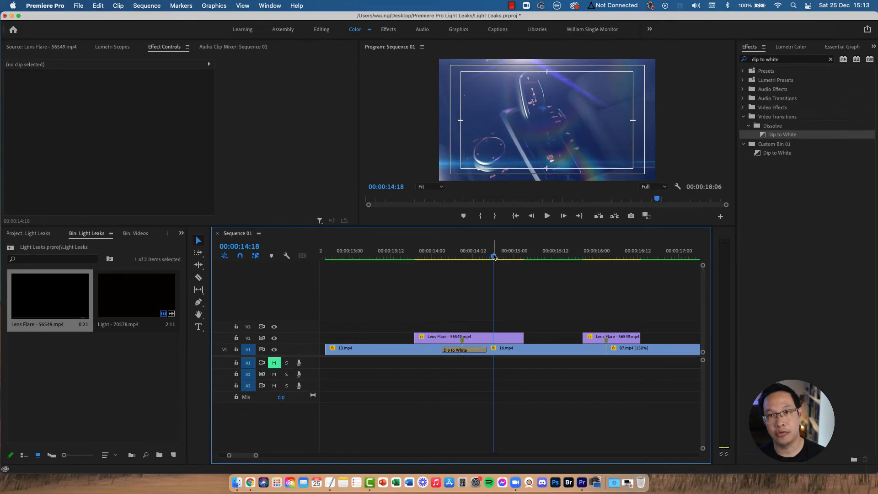
left_click_drag(495, 257, 517, 257)
key("space")
left_click(505, 256)
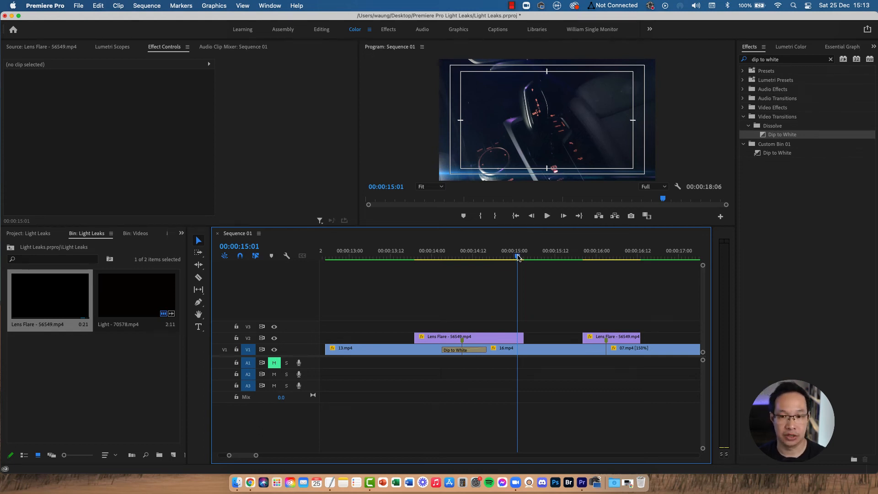
left_click_drag(518, 257, 513, 259)
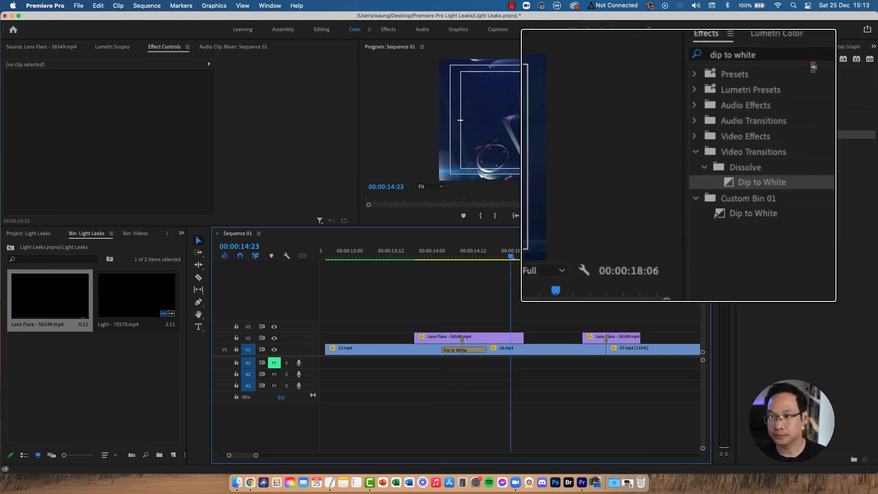
Step: Search the effects for "cross diss" and apply a Cross Dissolve to the end of the first lens flare clip on V2
left_click(830, 59)
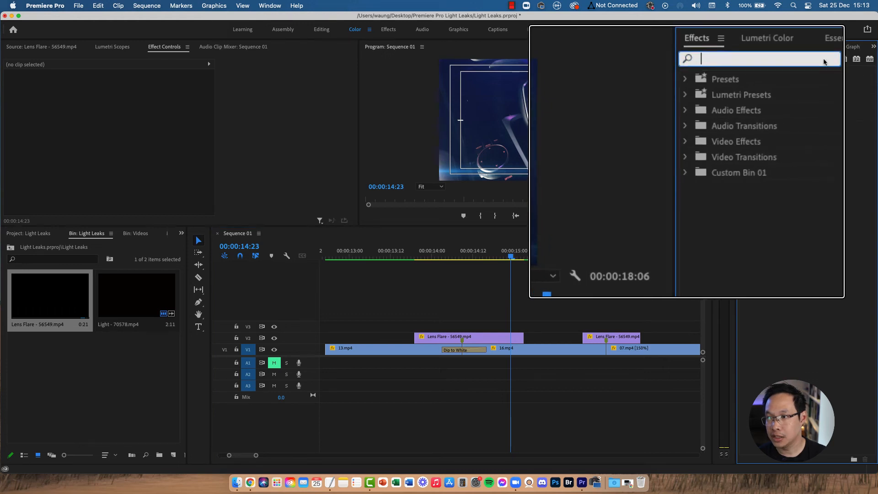
type("cross d")
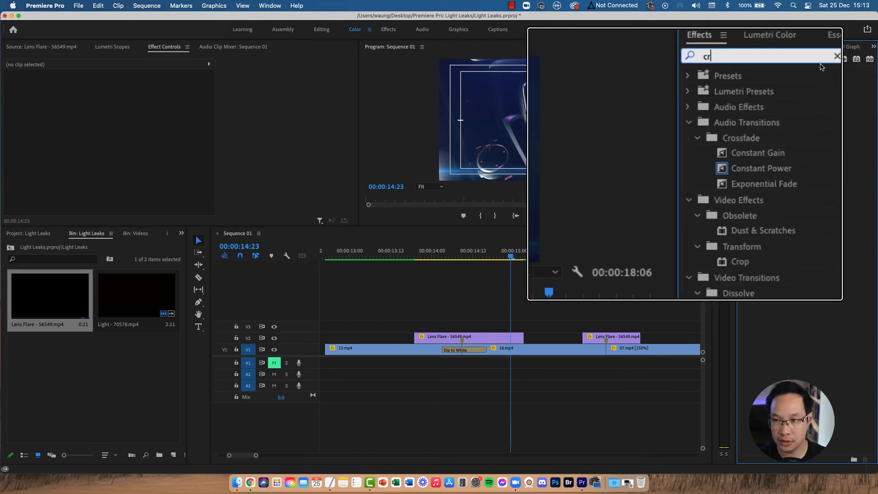
type("iss")
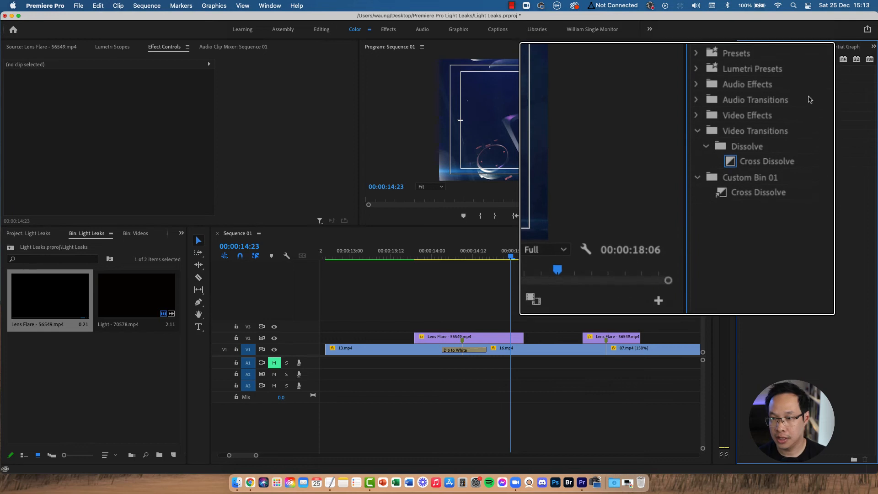
left_click_drag(805, 135, 519, 337)
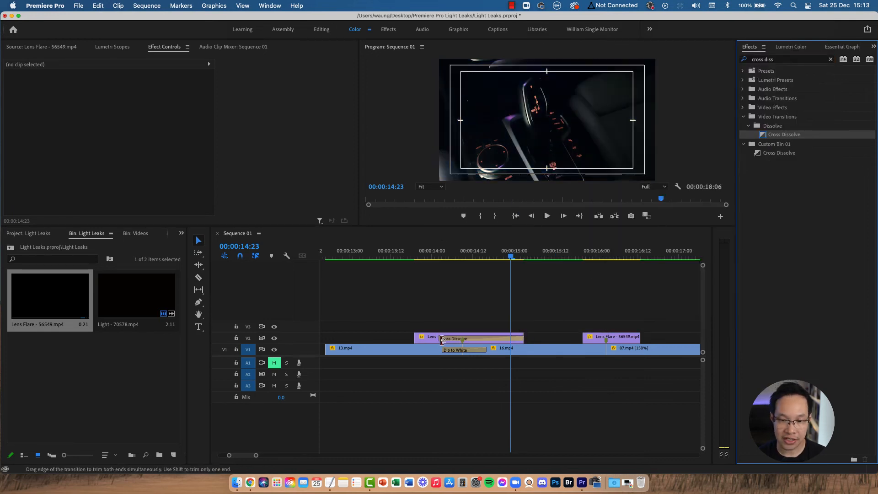
left_click_drag(441, 339, 506, 339)
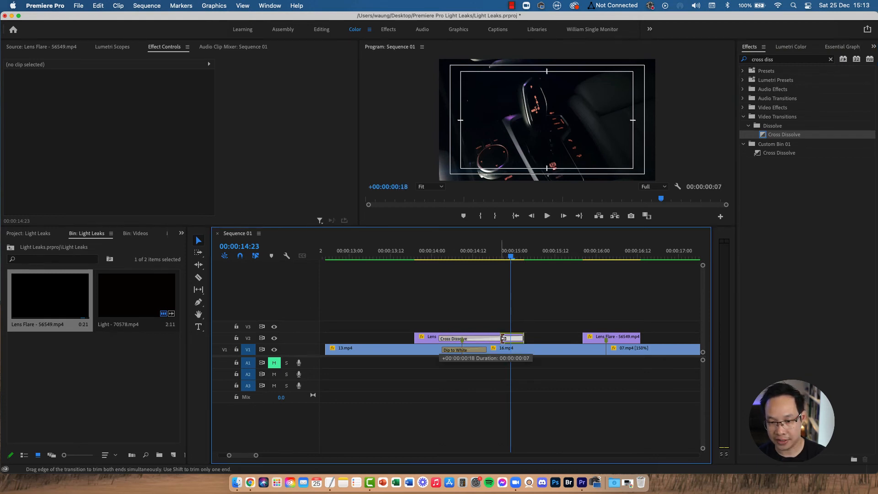
Step: Play back the sequence to preview the lens flare fading out with the Cross Dissolve
left_click(508, 256)
left_click_drag(509, 259, 398, 260)
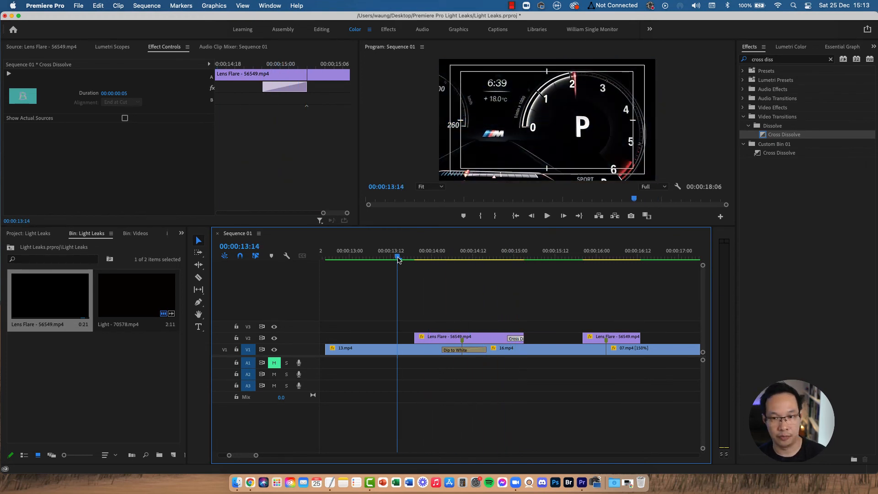
key("space")
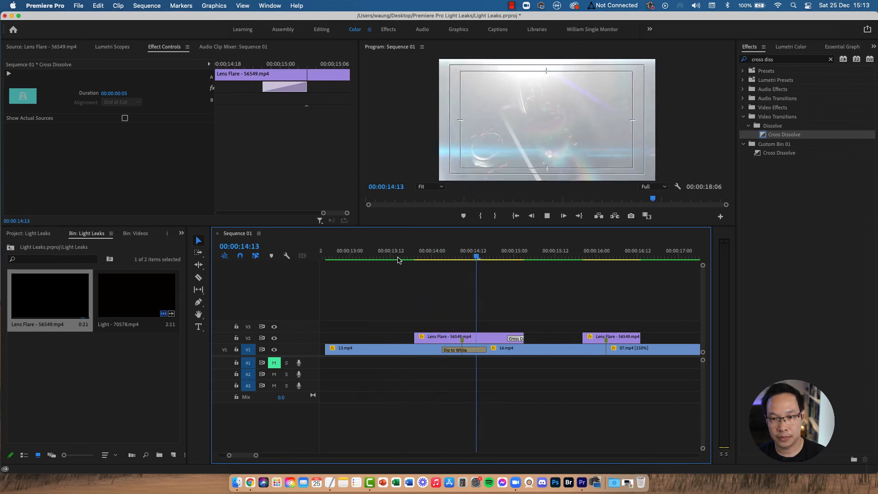
left_click_drag(498, 258, 526, 256)
left_click_drag(525, 257, 555, 257)
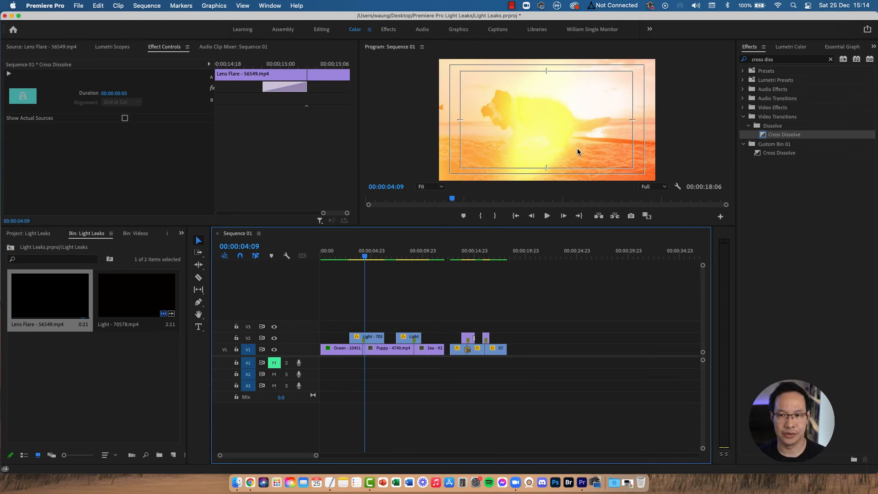
Step: Select the first Light clip on V2 and lower its Lumetri Color Saturation to 71.0 and Exposure to -0.1
left_click(377, 337)
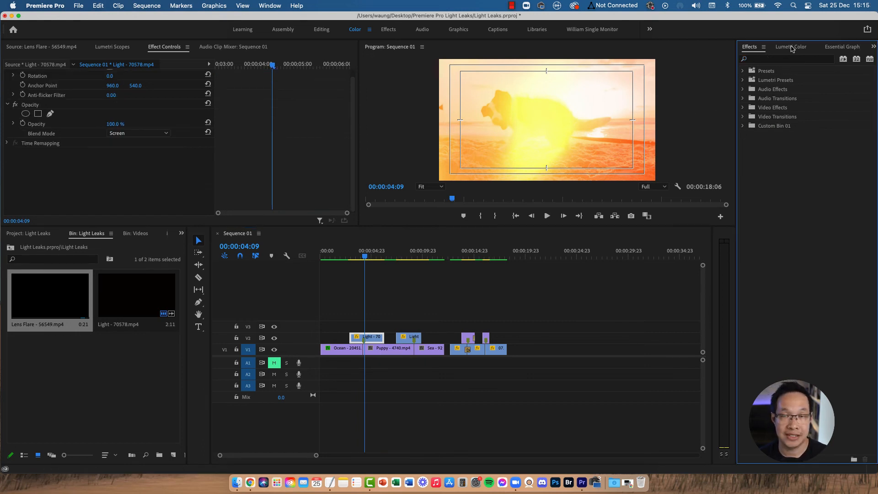
left_click(792, 47)
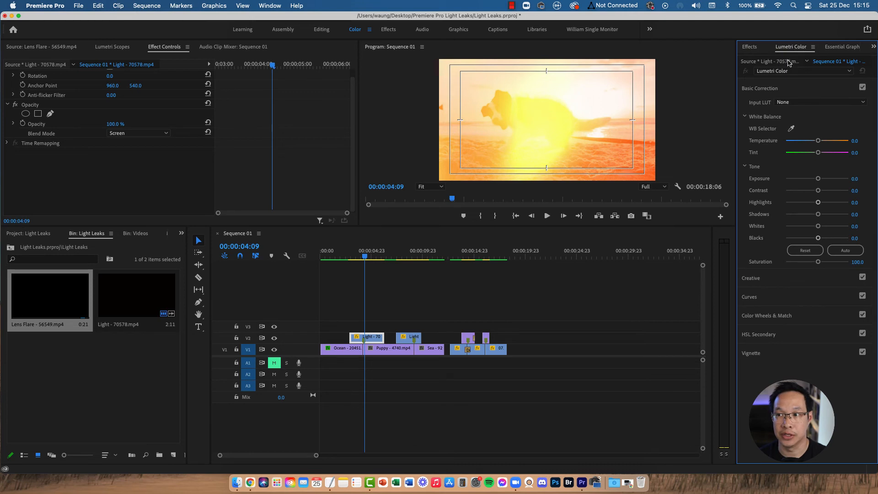
left_click(269, 6)
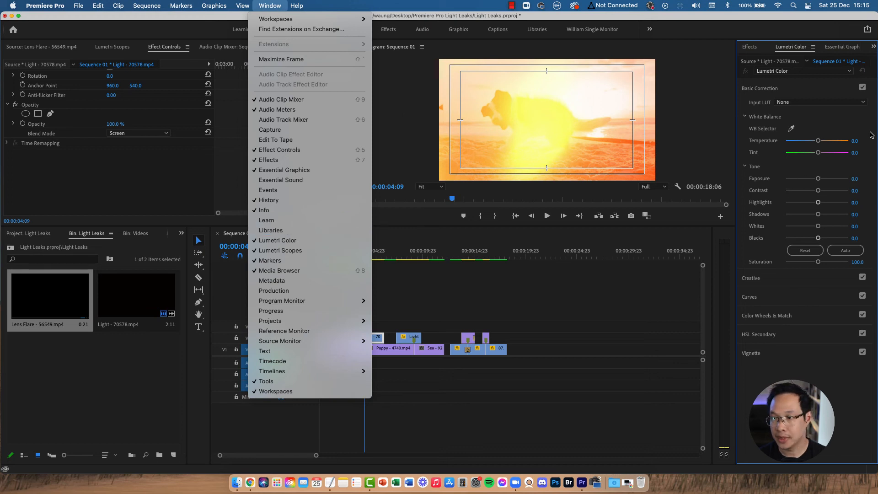
key("Escape")
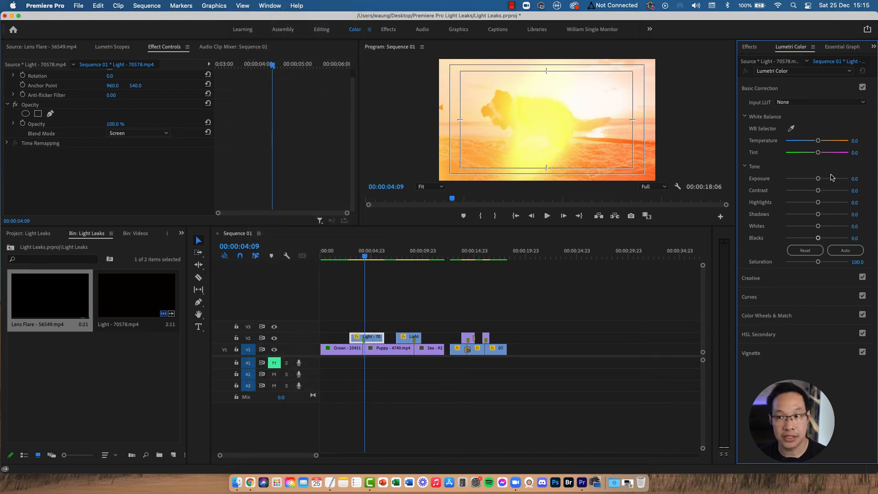
left_click_drag(818, 141, 816, 141)
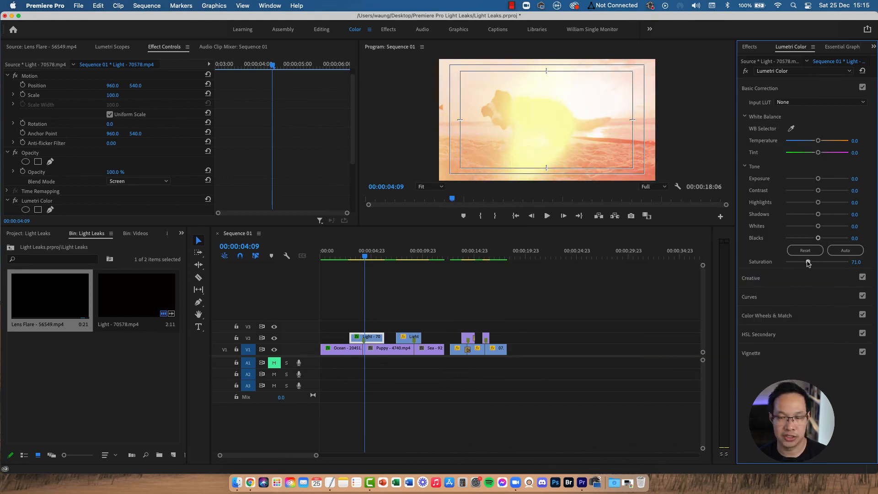
left_click_drag(818, 180, 817, 180)
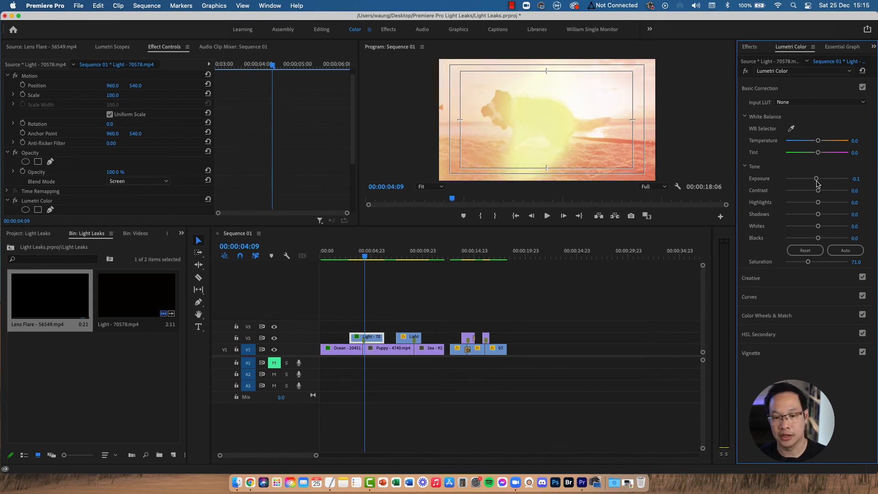
Step: Play back the start of the sequence to preview the color-corrected light leak
mouse_move(365, 257)
left_mouse_down()
mouse_move(354, 255)
mouse_move(379, 255)
mouse_move(362, 256)
left_mouse_up()
key("space")
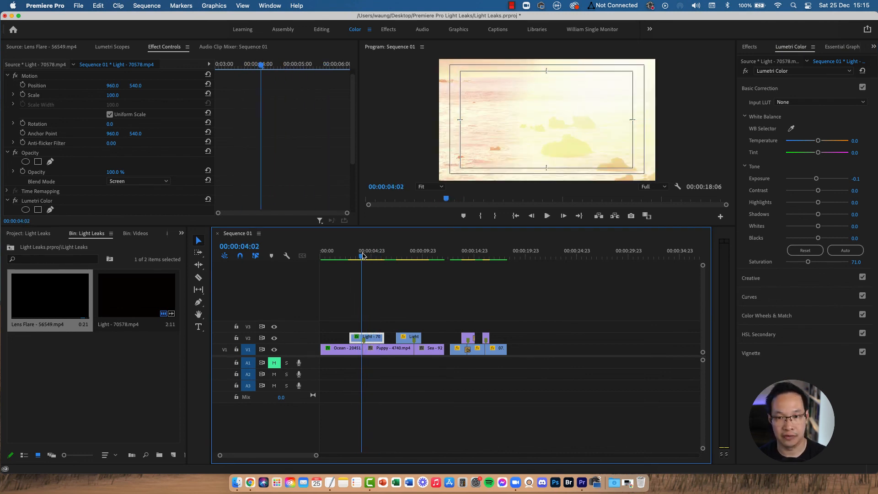
key("space")
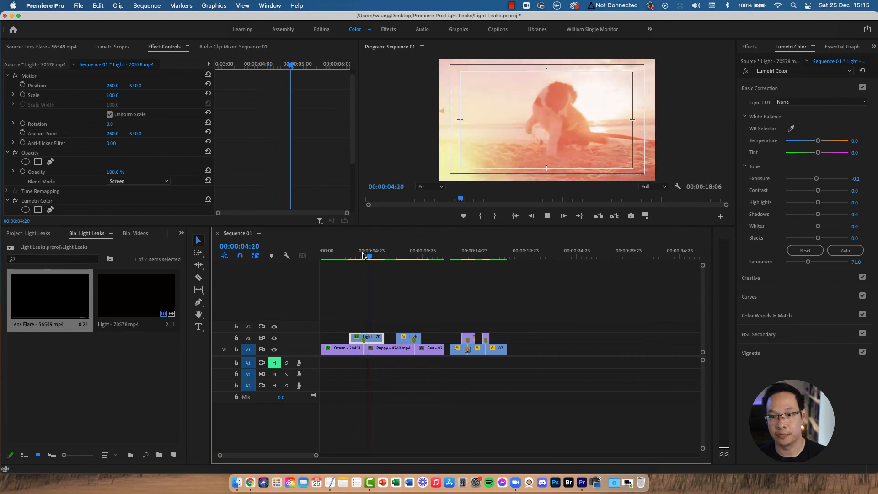
left_click(400, 257)
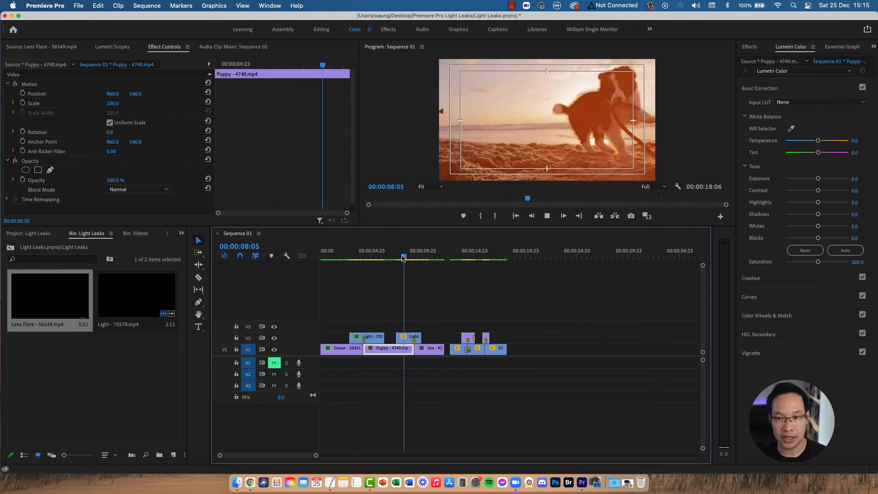
left_click(402, 257)
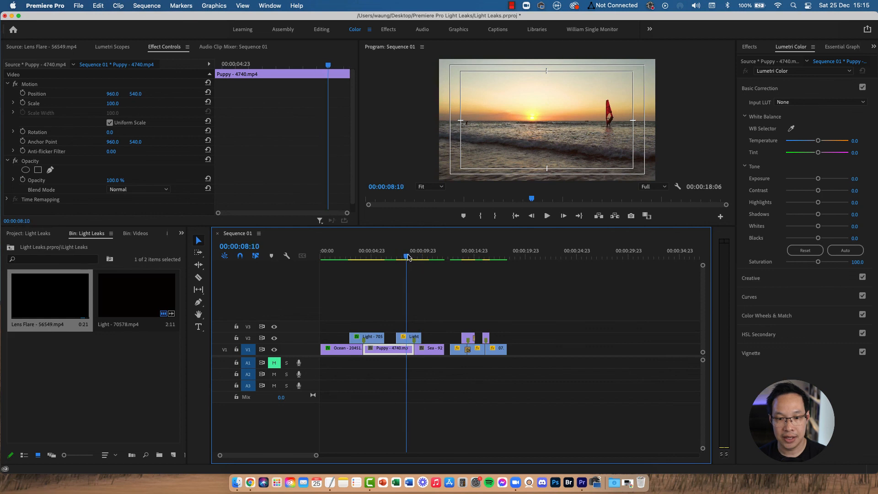